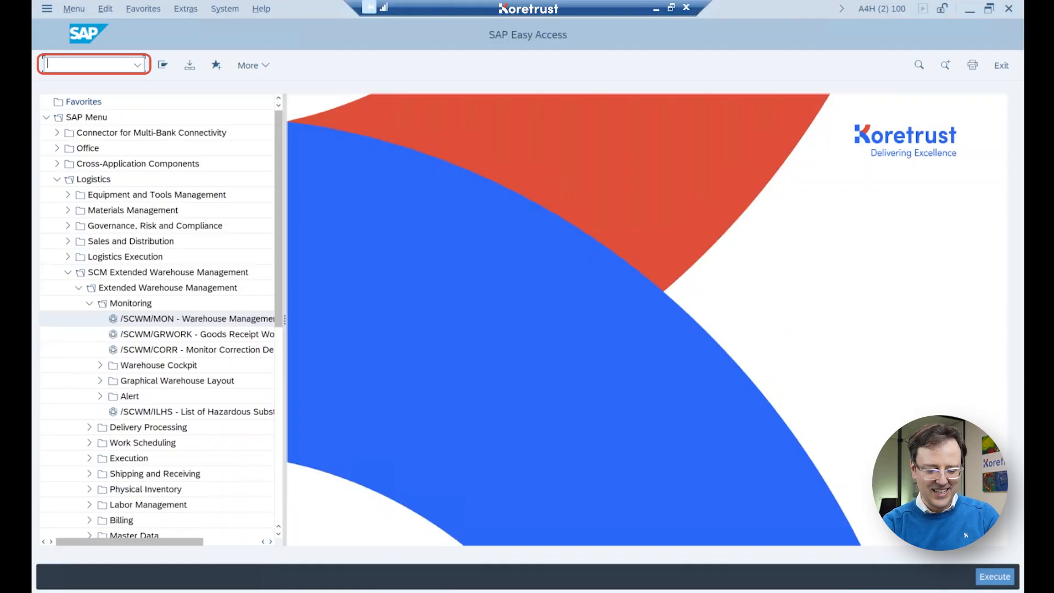
Open the Warehouse Management Monitor with transaction /n/scwm/mon
{"action": "type", "text": "/n/"}
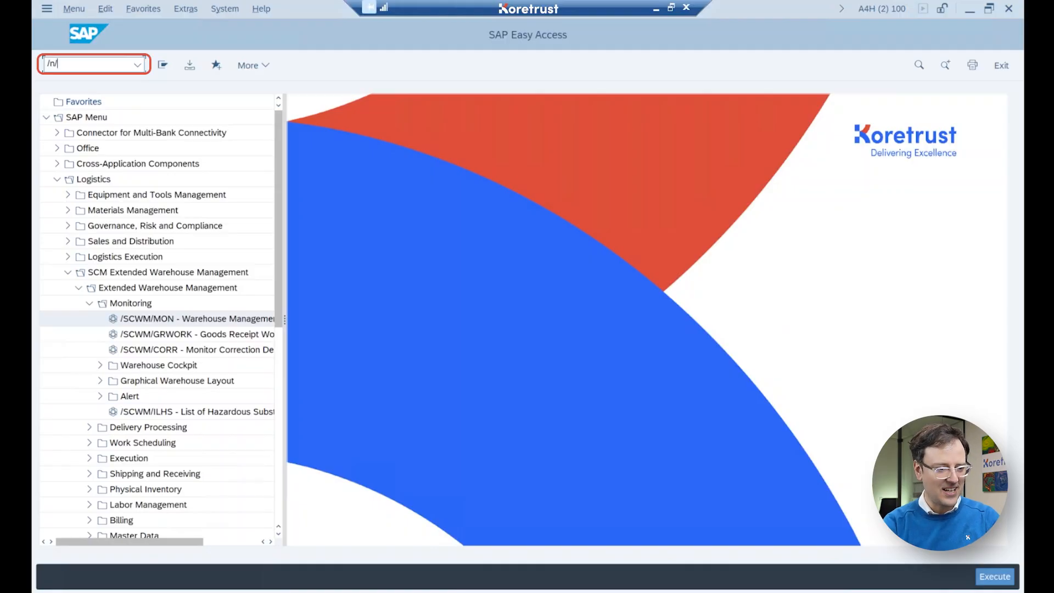
{"action": "type", "text": "scwm"}
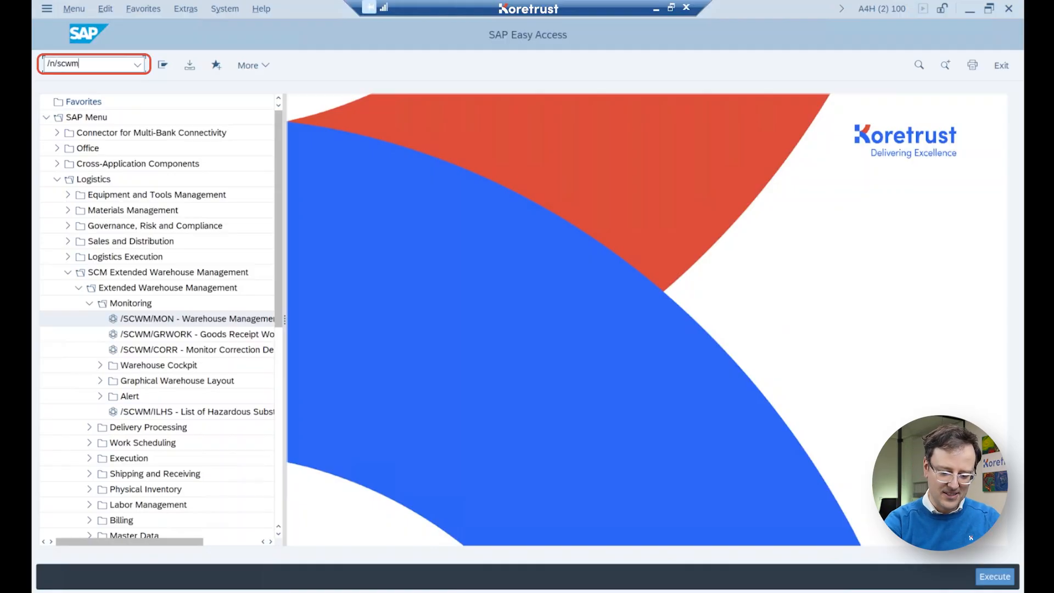
{"action": "type", "text": "/mon"}
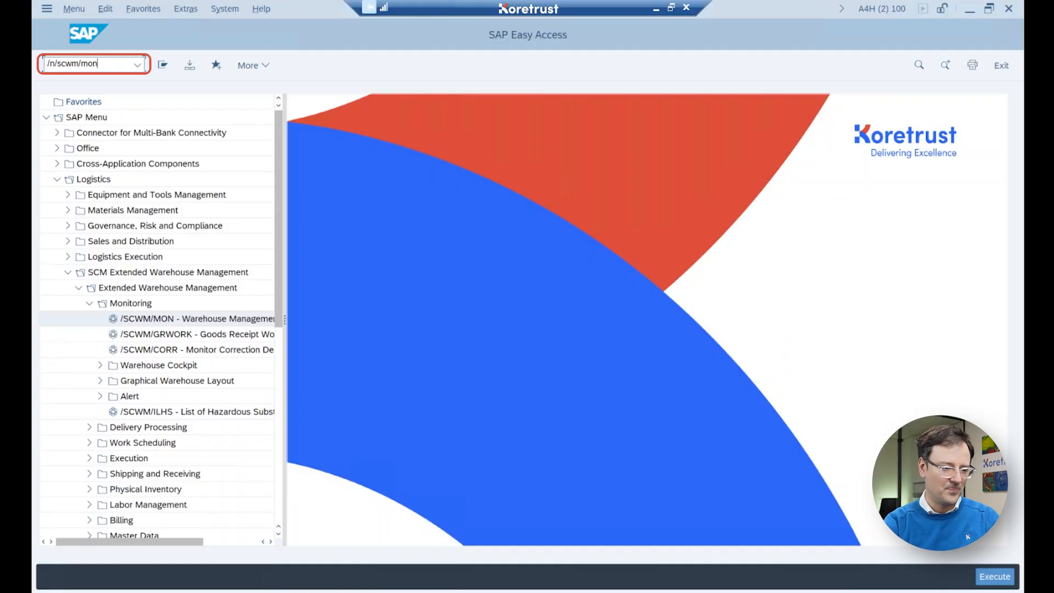
{"action": "key", "text": "Return"}
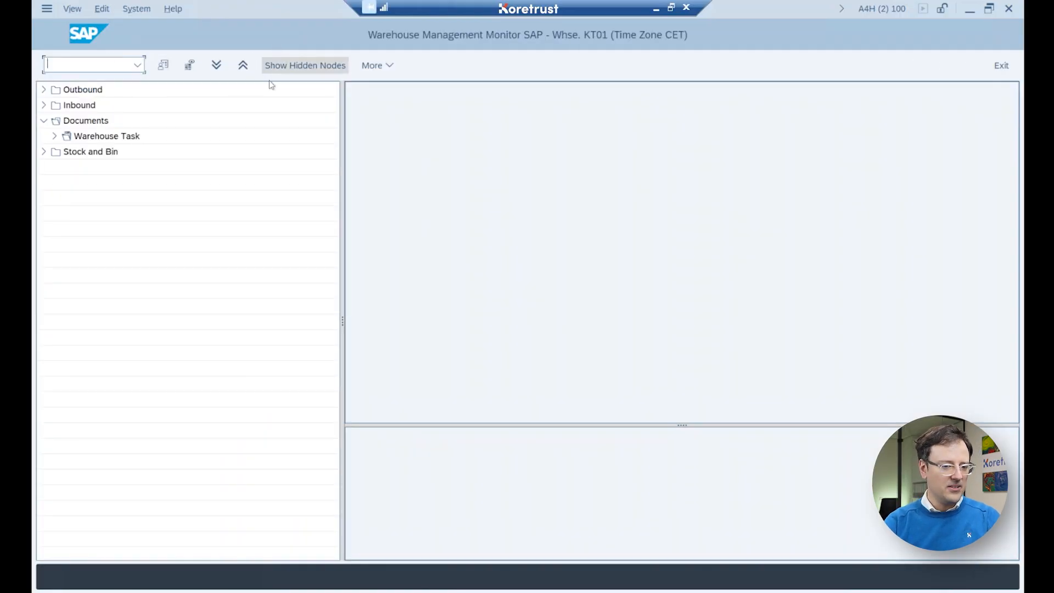
Narrow the monitor's node tree and check the default warehouse number and monitor settings without changing them
{"action": "left_click_drag", "start_coordinate": [342, 136], "coordinate": [208, 136]}
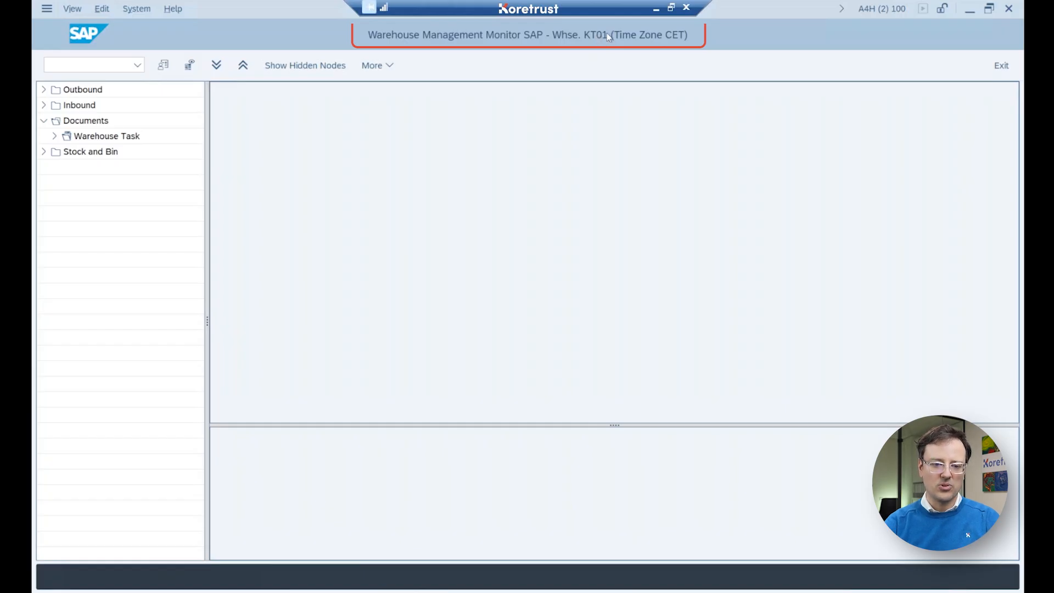
{"action": "left_click", "coordinate": [163, 66]}
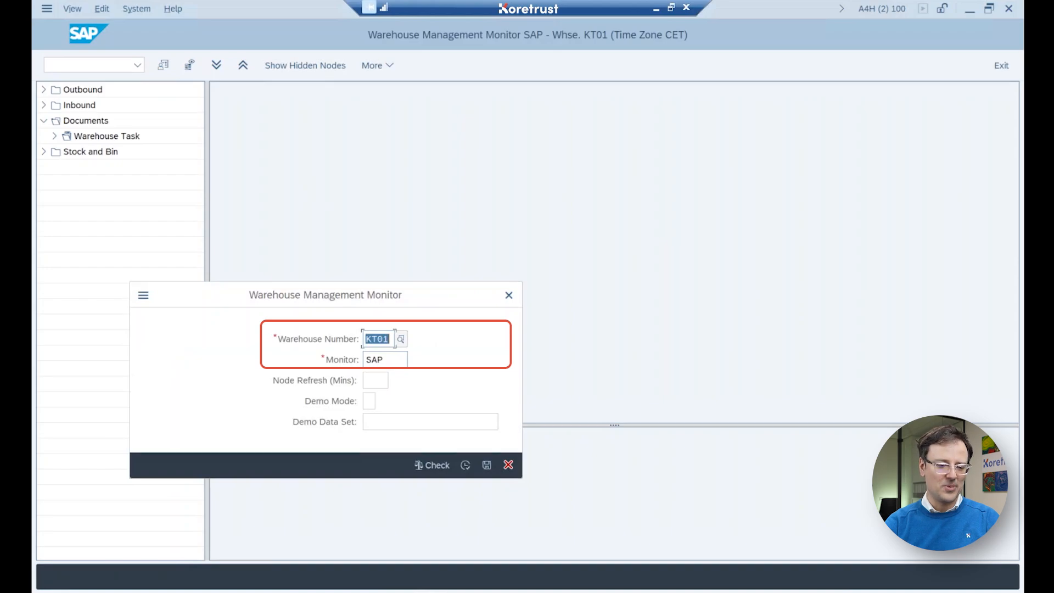
{"action": "left_click", "coordinate": [509, 295]}
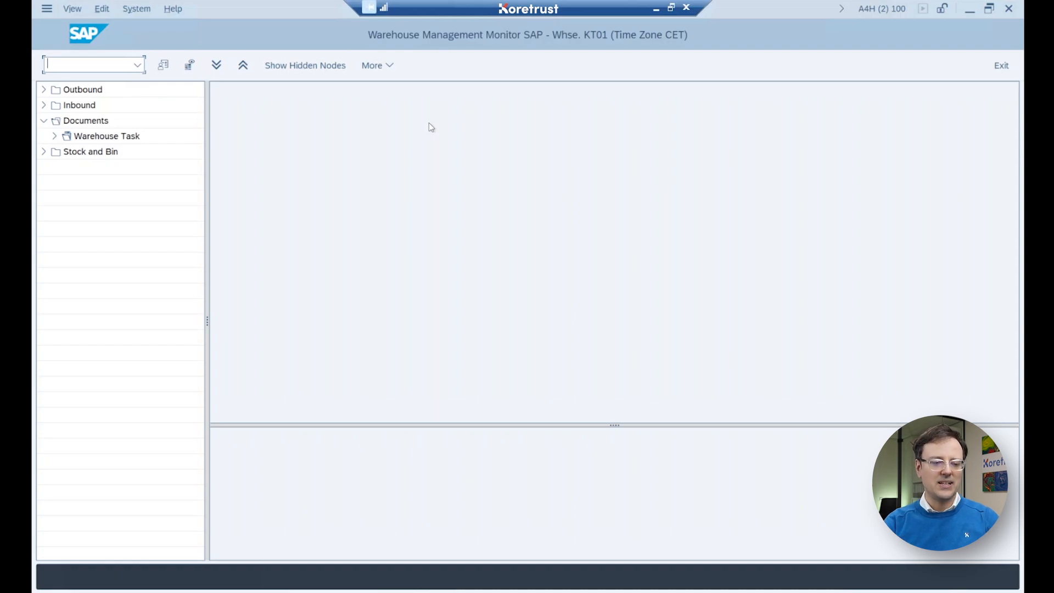
Open the Warehouse Task selection under Documents and exclude canceled, on-hold and confirmed tasks, leaving only Open WTs
{"action": "left_click", "coordinate": [94, 140]}
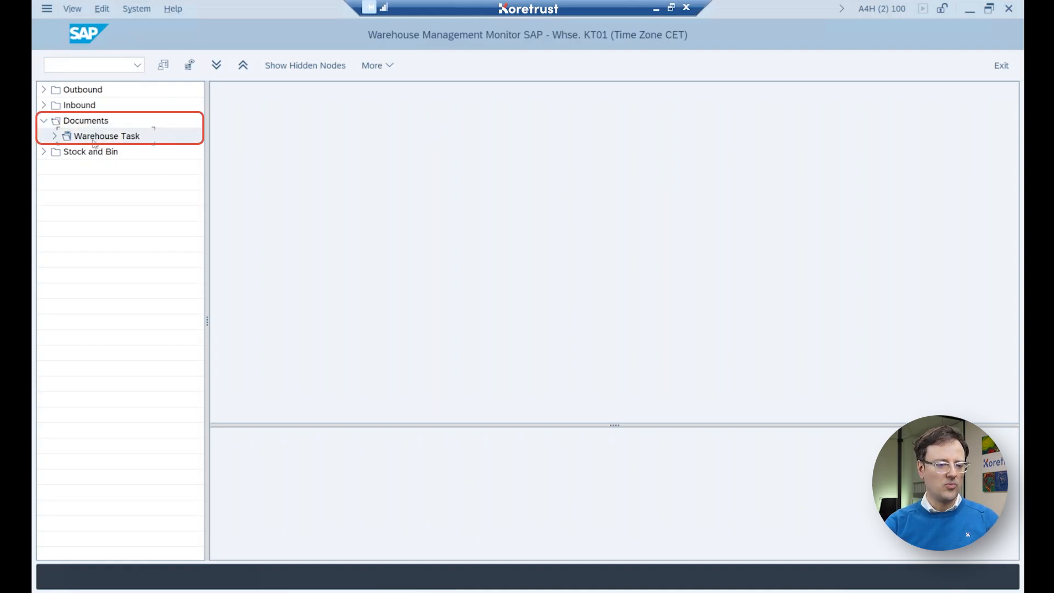
{"action": "double_click", "coordinate": [95, 142]}
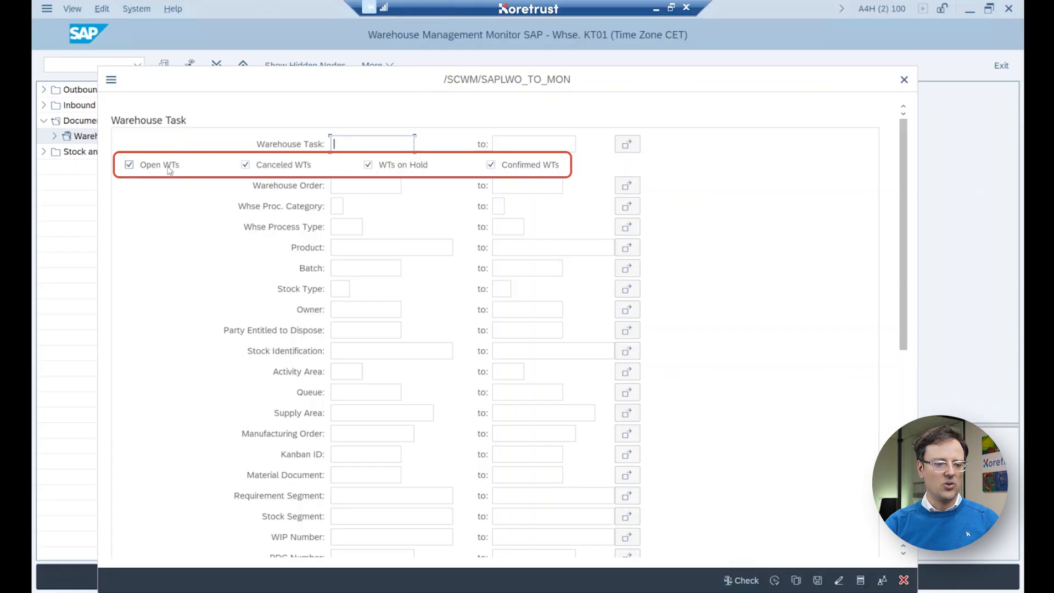
{"action": "left_click", "coordinate": [289, 167]}
{"action": "left_click", "coordinate": [431, 164]}
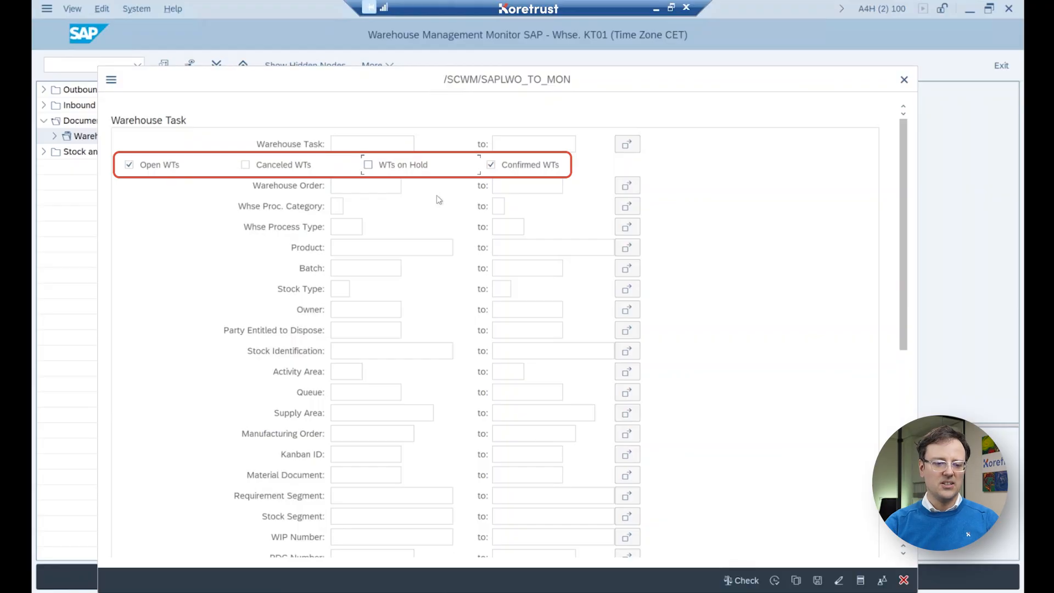
{"action": "left_click", "coordinate": [528, 165]}
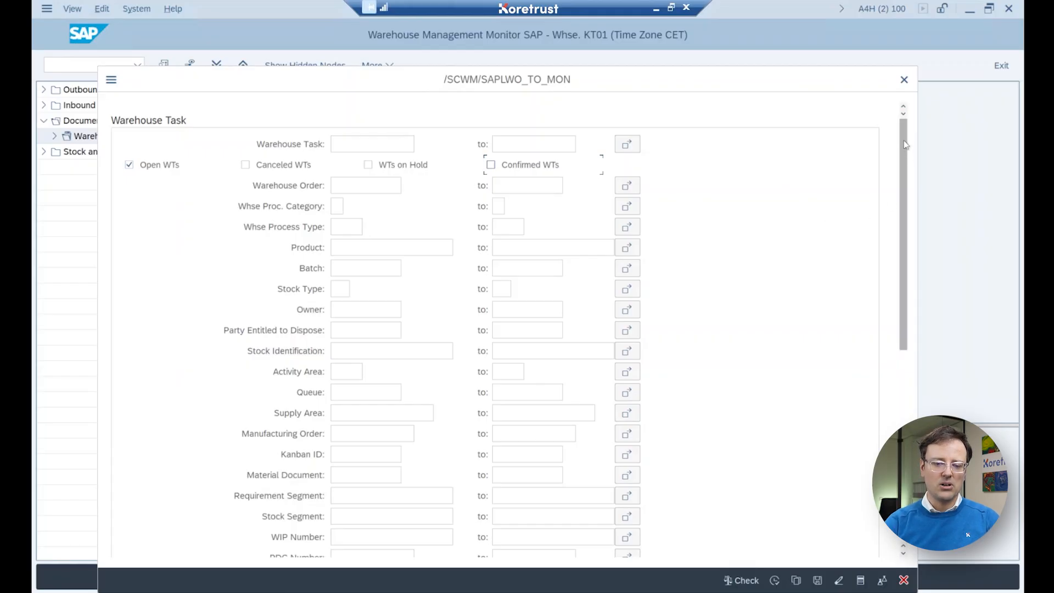
Set the Storage Type to 0020 in the transaction data and run the warehouse task selection
{"action": "left_click_drag", "start_coordinate": [904, 140], "coordinate": [903, 343]}
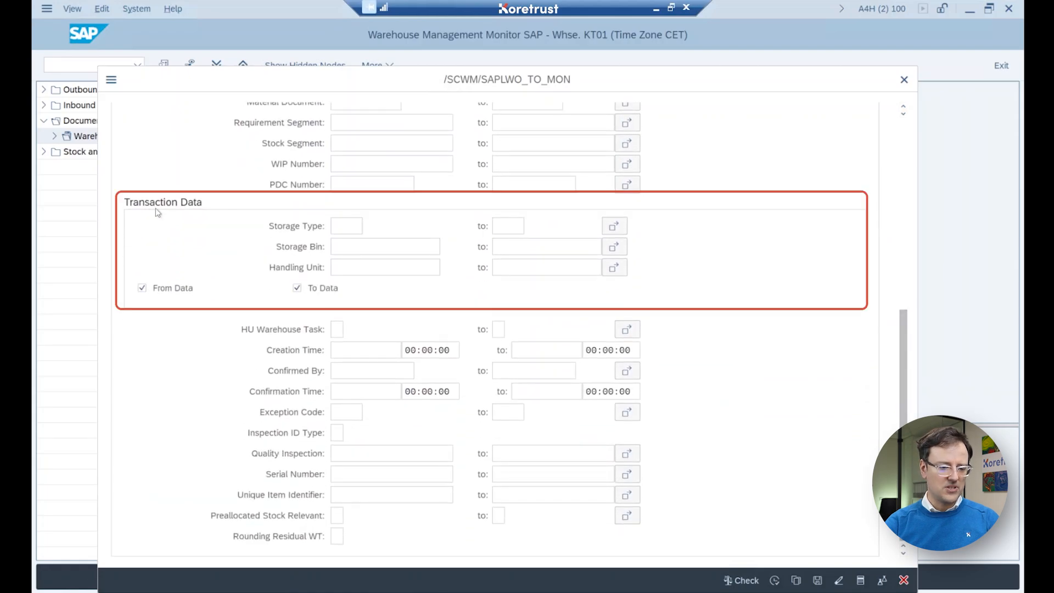
{"action": "left_click", "coordinate": [363, 268]}
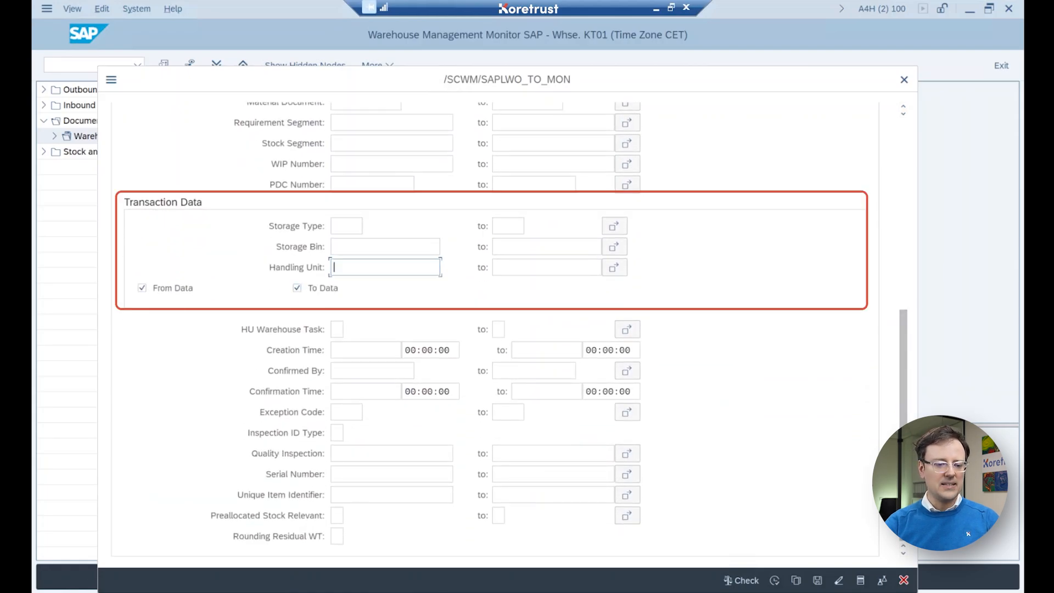
{"action": "key", "text": "Up"}
{"action": "key", "text": "Up"}
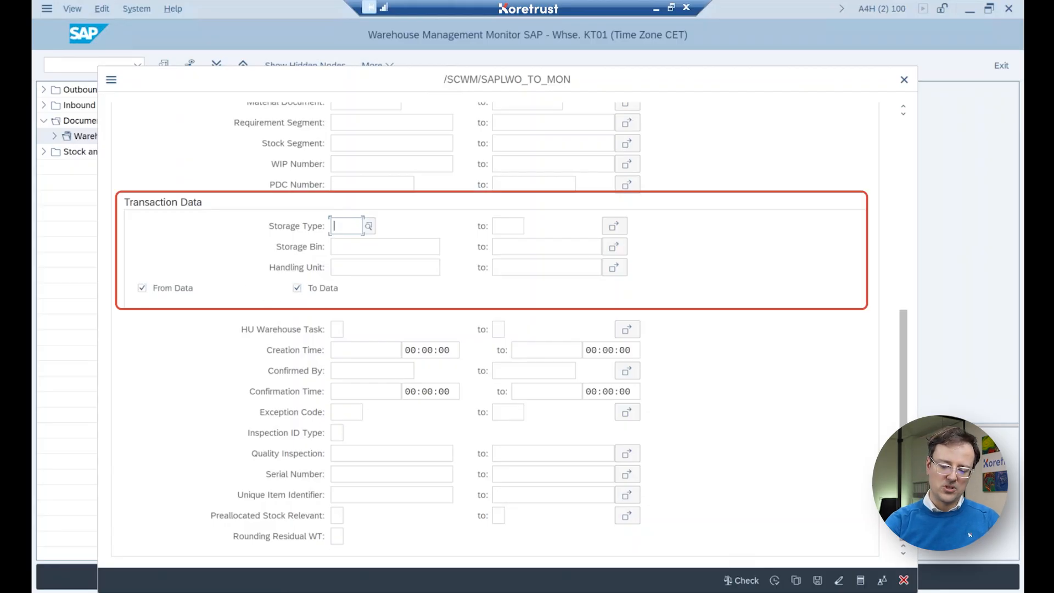
{"action": "type", "text": "0020"}
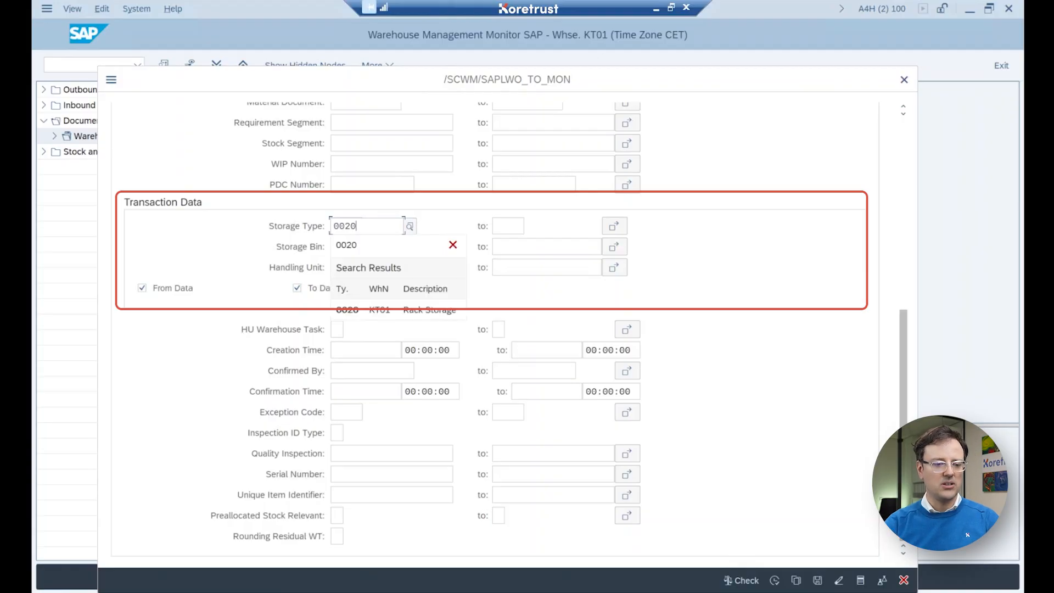
{"action": "key", "text": "Tab"}
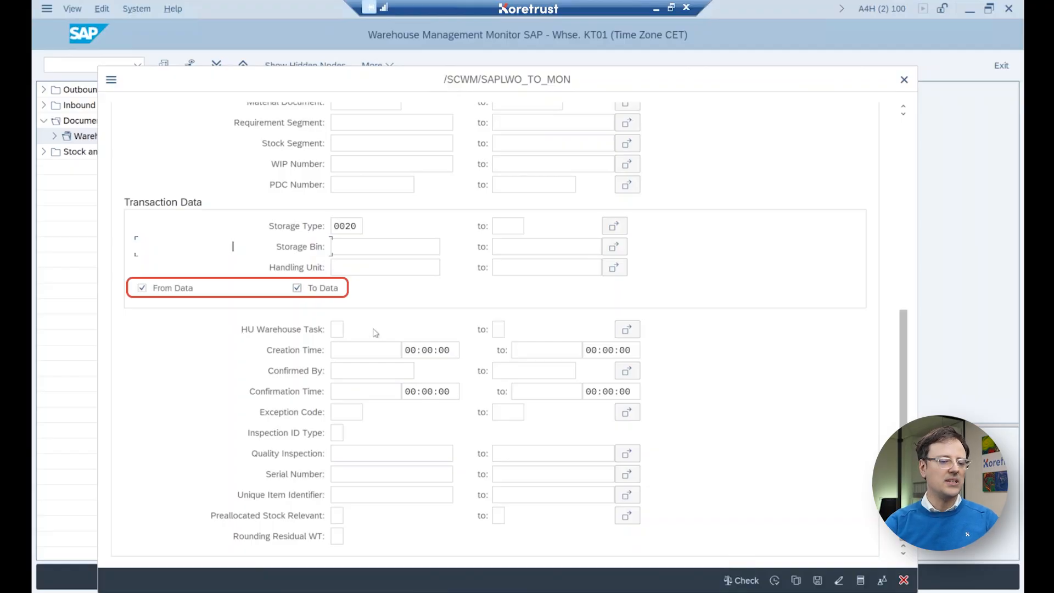
{"action": "left_click", "coordinate": [775, 580]}
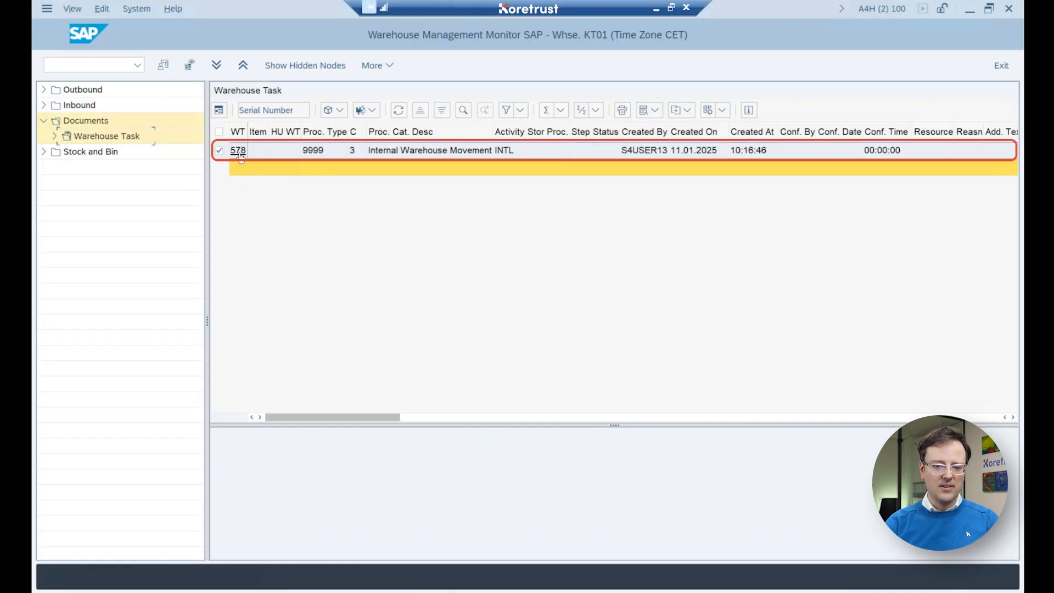
Examine the listed warehouse task's product, quantity, goods receipt, source bin and destination bin columns
{"action": "left_click", "coordinate": [603, 418]}
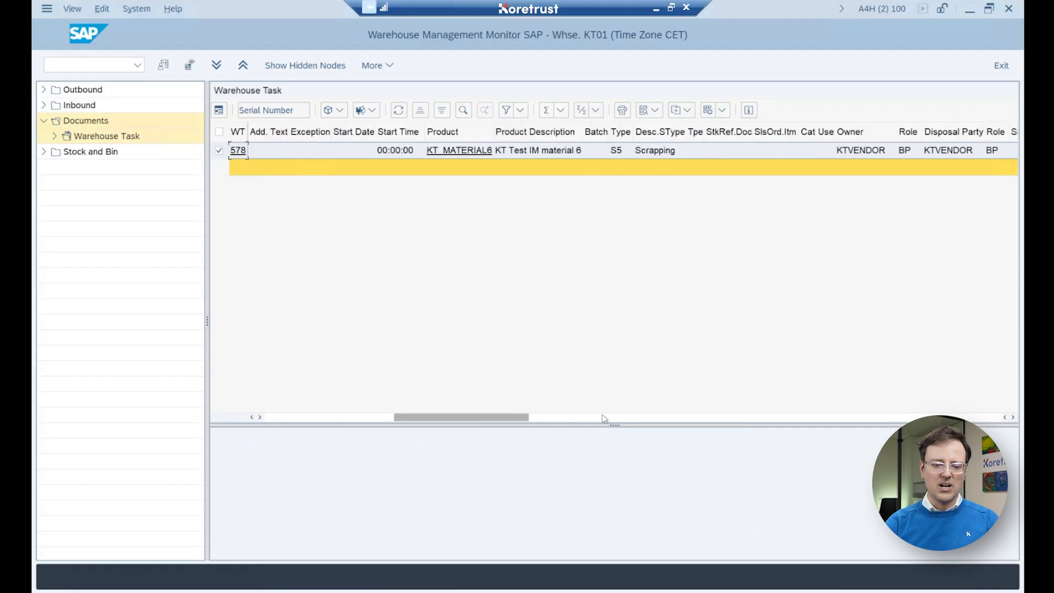
{"action": "left_click", "coordinate": [632, 418]}
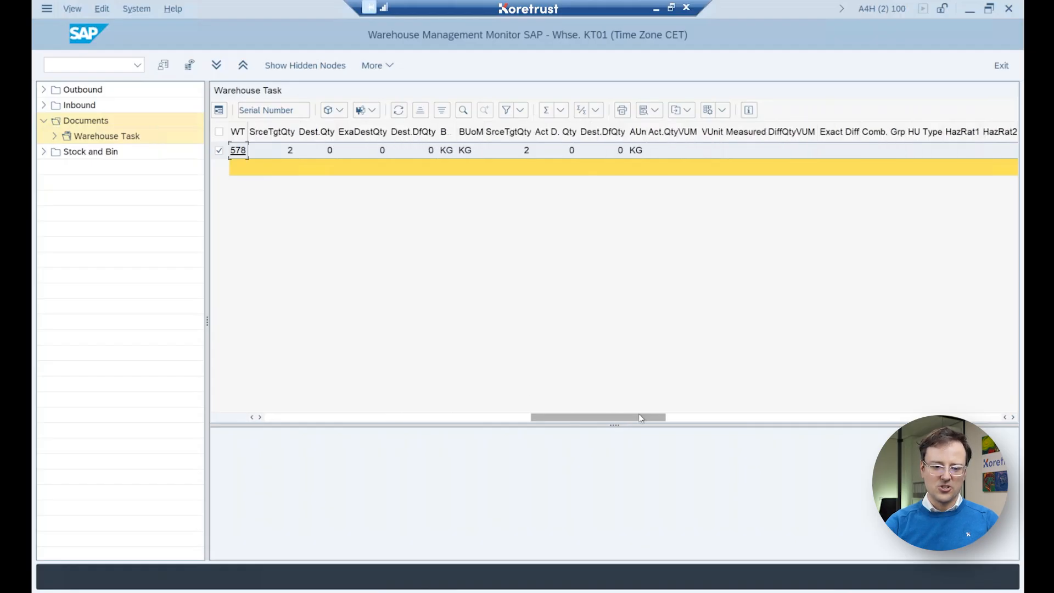
{"action": "left_click", "coordinate": [702, 418]}
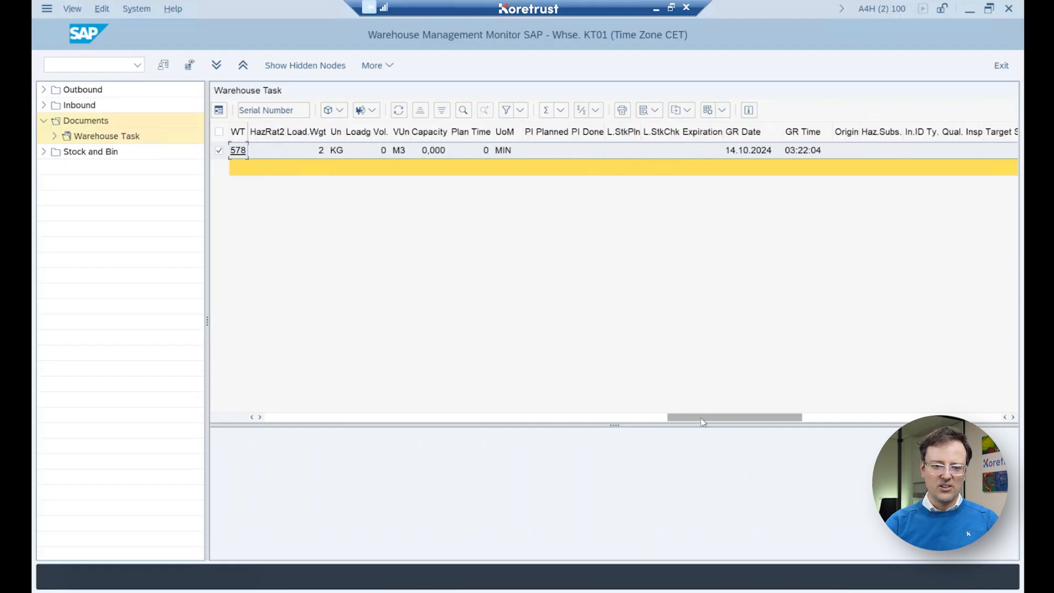
{"action": "left_click", "coordinate": [851, 419]}
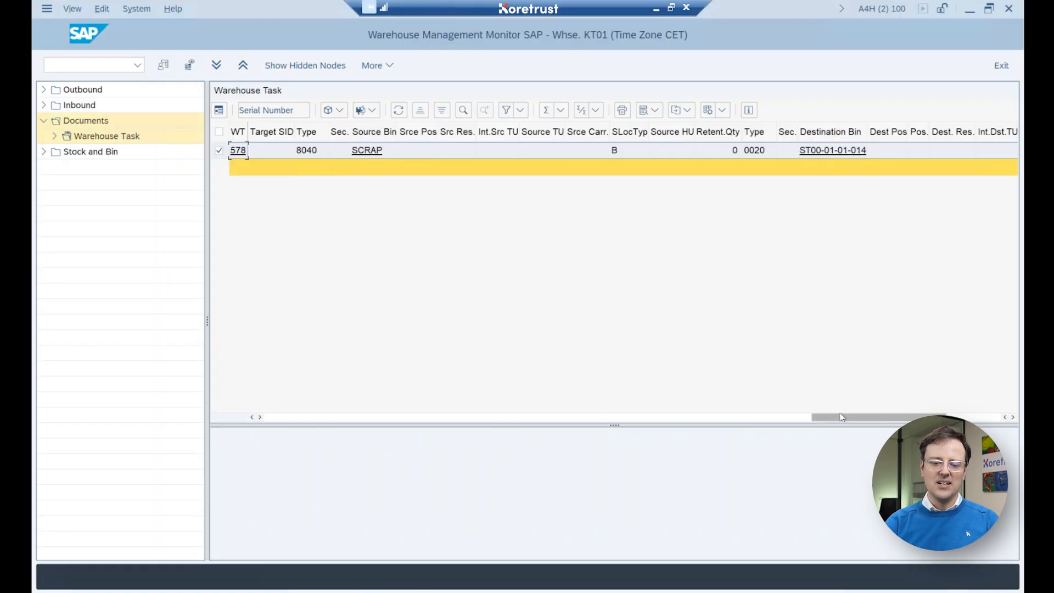
{"action": "left_click_drag", "start_coordinate": [842, 421], "coordinate": [241, 417]}
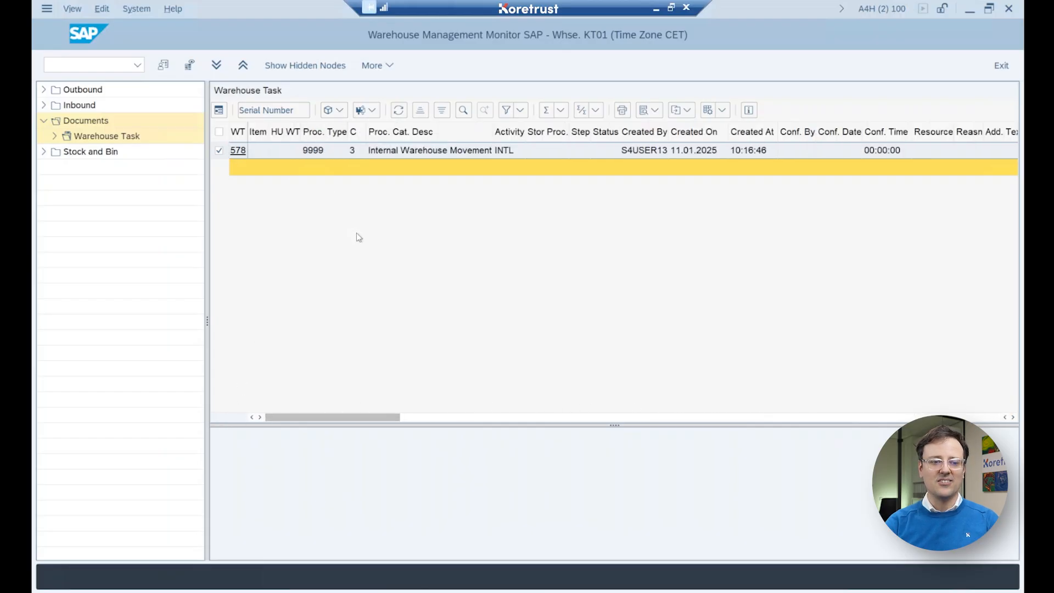
Hide the node tree and display the selected warehouse task in form view, enlarging the upper pane to show more fields
{"action": "left_click", "coordinate": [189, 65]}
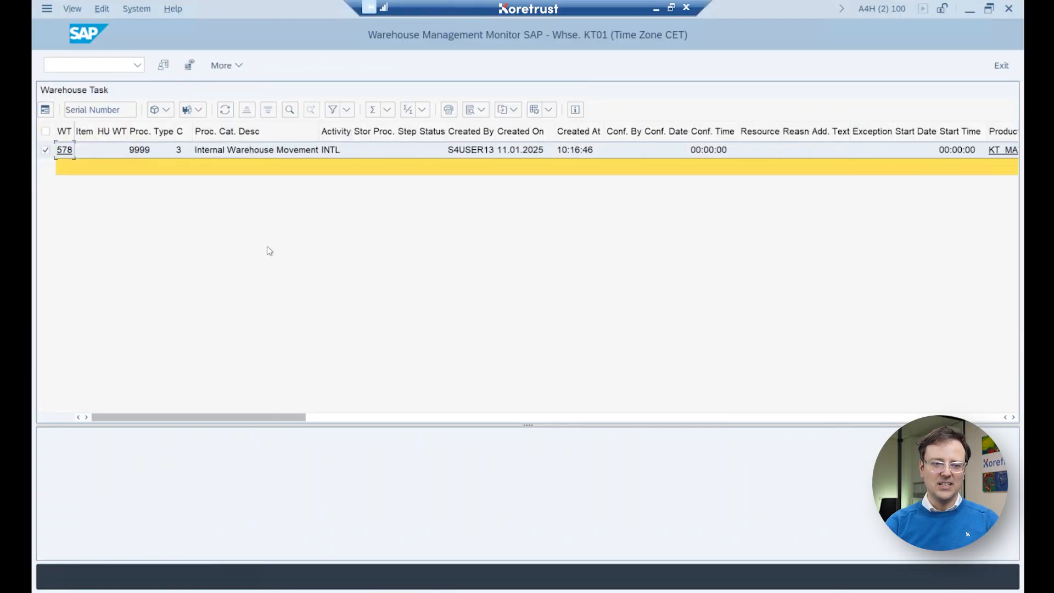
{"action": "left_click", "coordinate": [47, 152]}
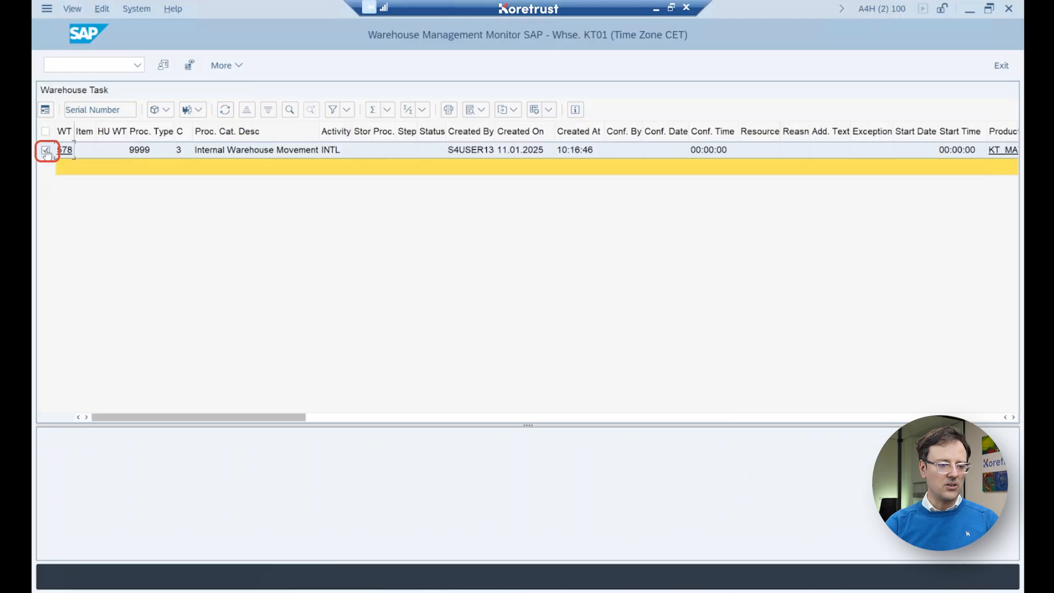
{"action": "left_click", "coordinate": [47, 112]}
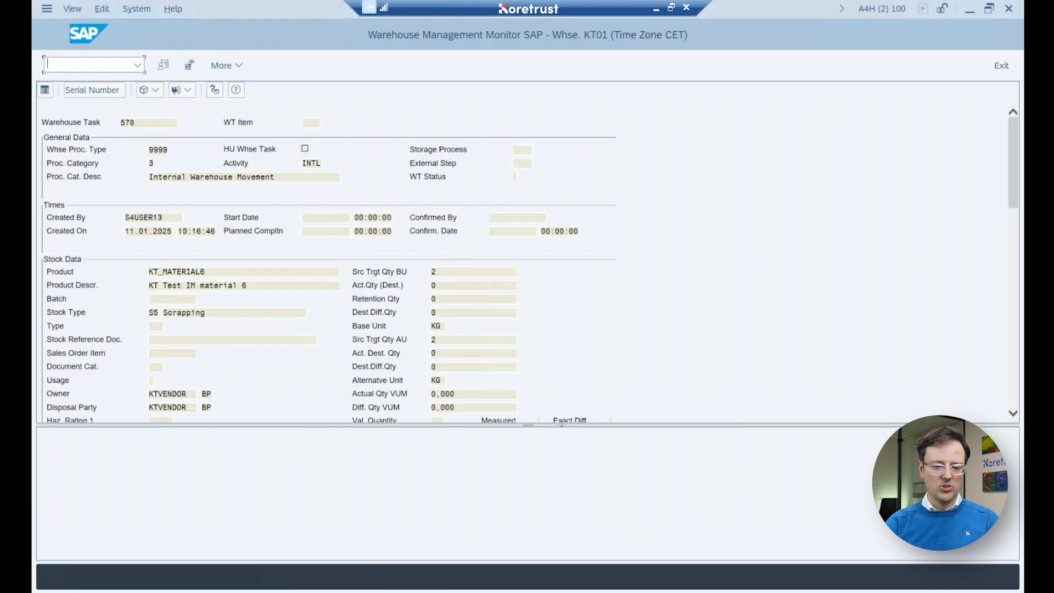
{"action": "left_click_drag", "start_coordinate": [561, 424], "coordinate": [562, 551]}
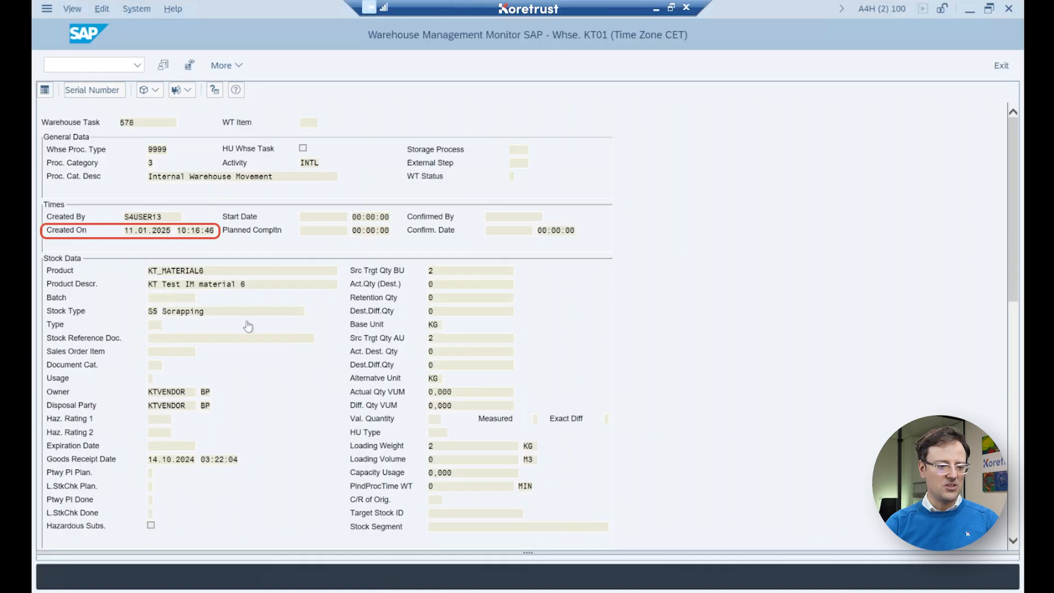
Review the task's movement data and other data in the form view, and return to the list view
{"action": "scroll", "coordinate": [701, 324], "scroll_direction": "down", "scroll_amount": 10}
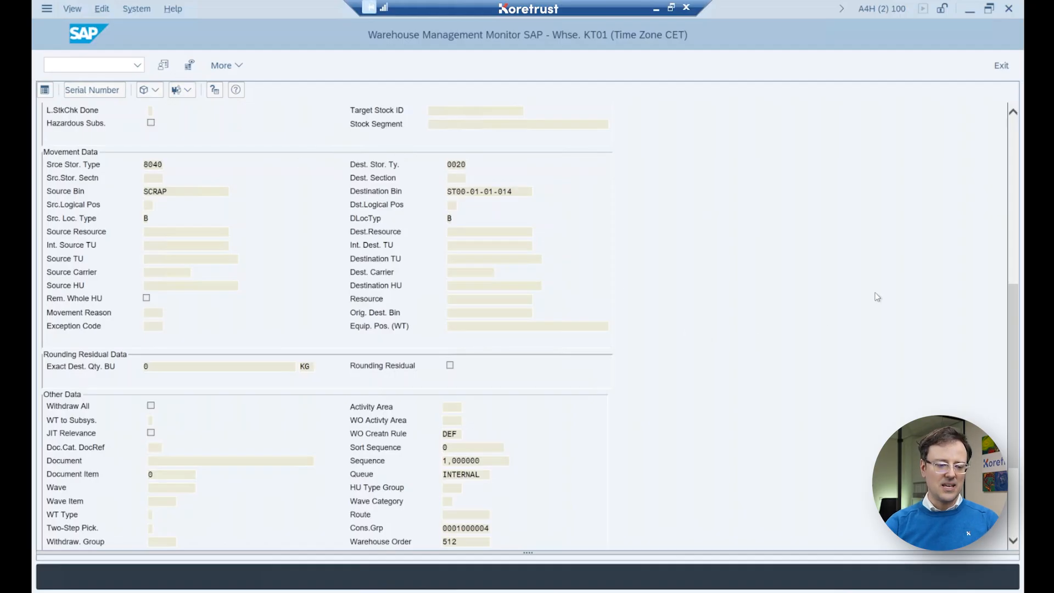
{"action": "left_click", "coordinate": [1015, 196]}
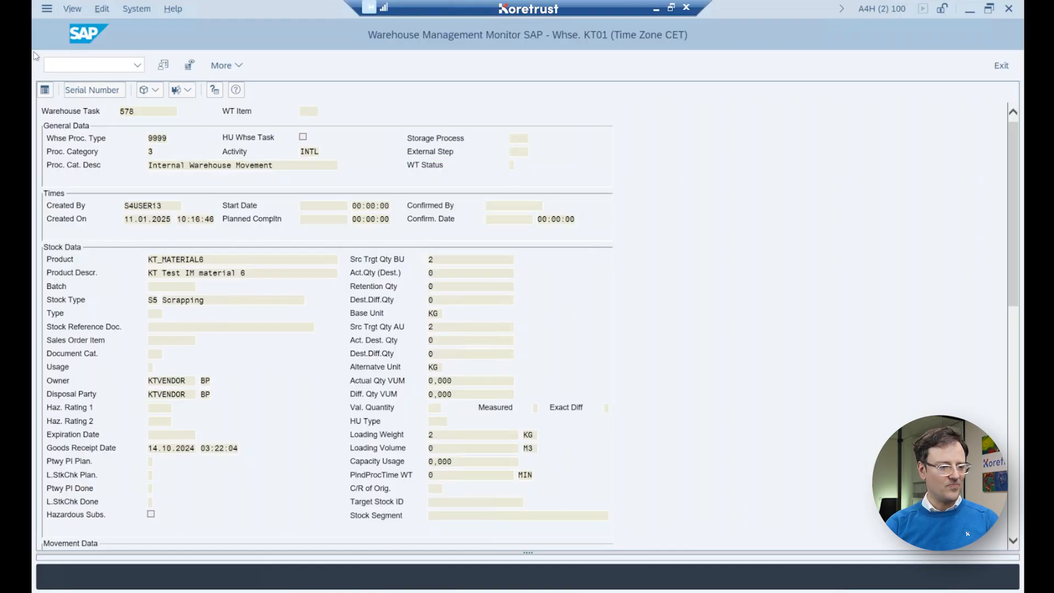
{"action": "left_click", "coordinate": [45, 91]}
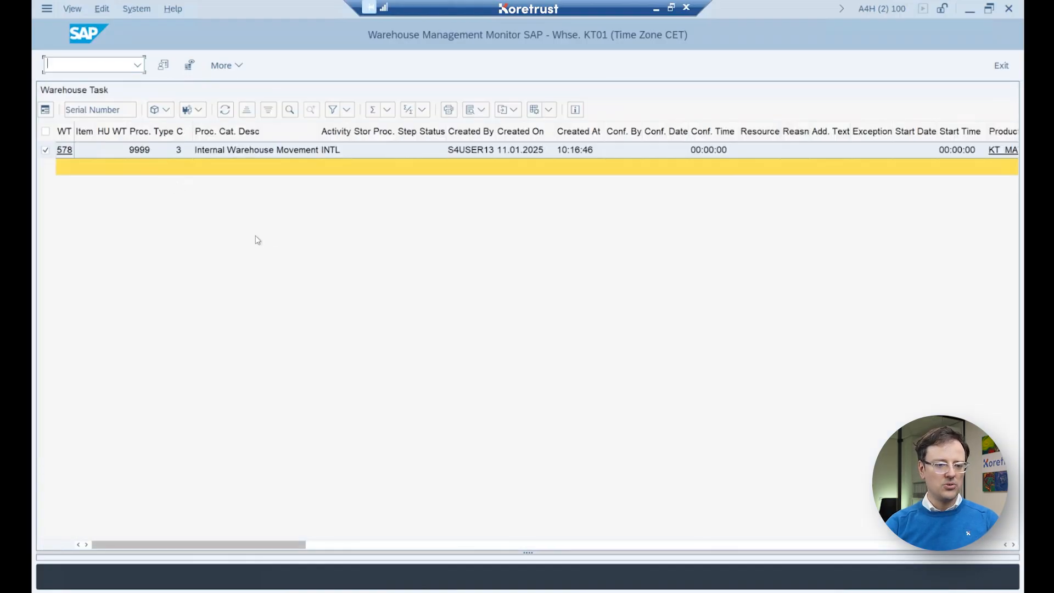
View the possible values for the warehouse task's Status field, going through Canceled, Waiting and Confirmed, and close the value list
{"action": "left_click", "coordinate": [432, 150]}
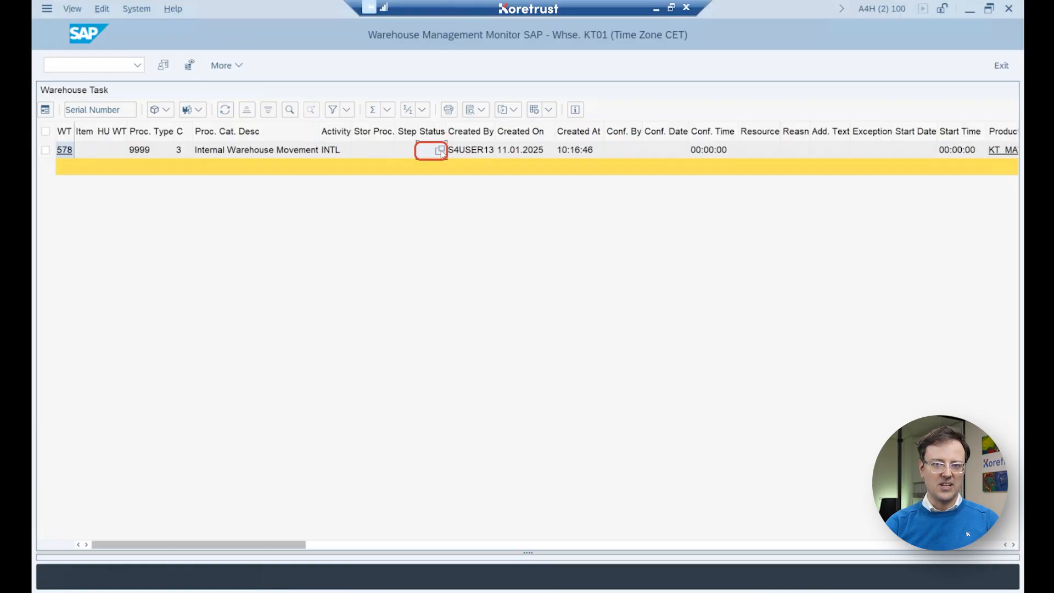
{"action": "key", "text": "F4"}
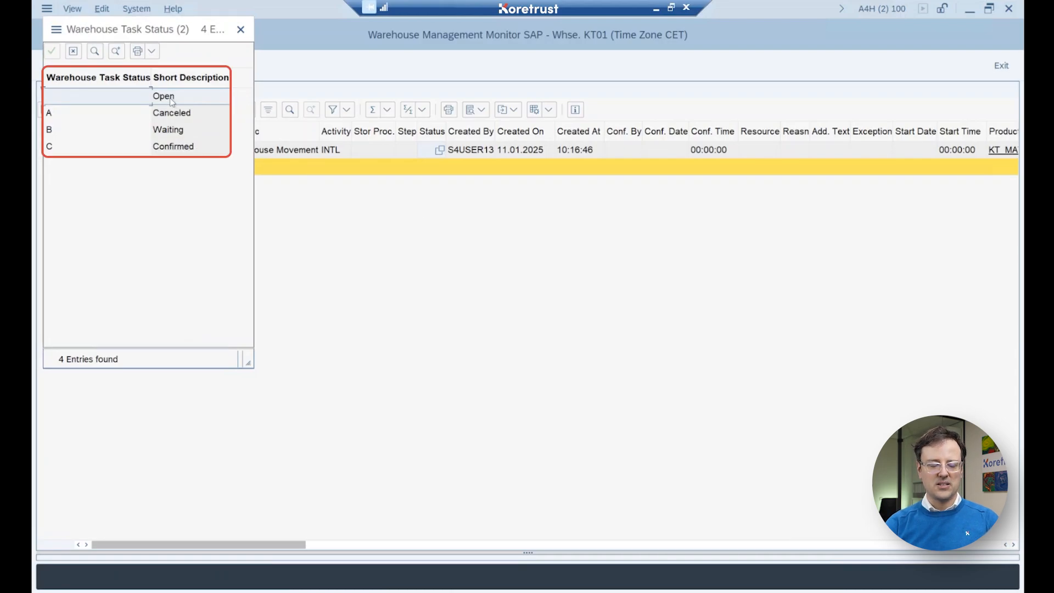
{"action": "left_click", "coordinate": [175, 115]}
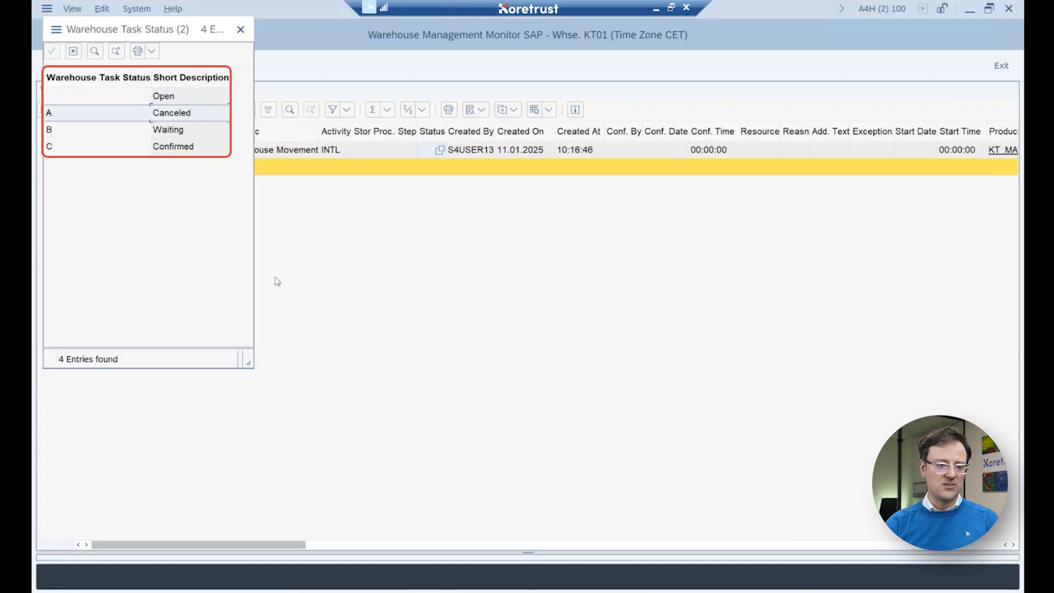
{"action": "left_click", "coordinate": [77, 132]}
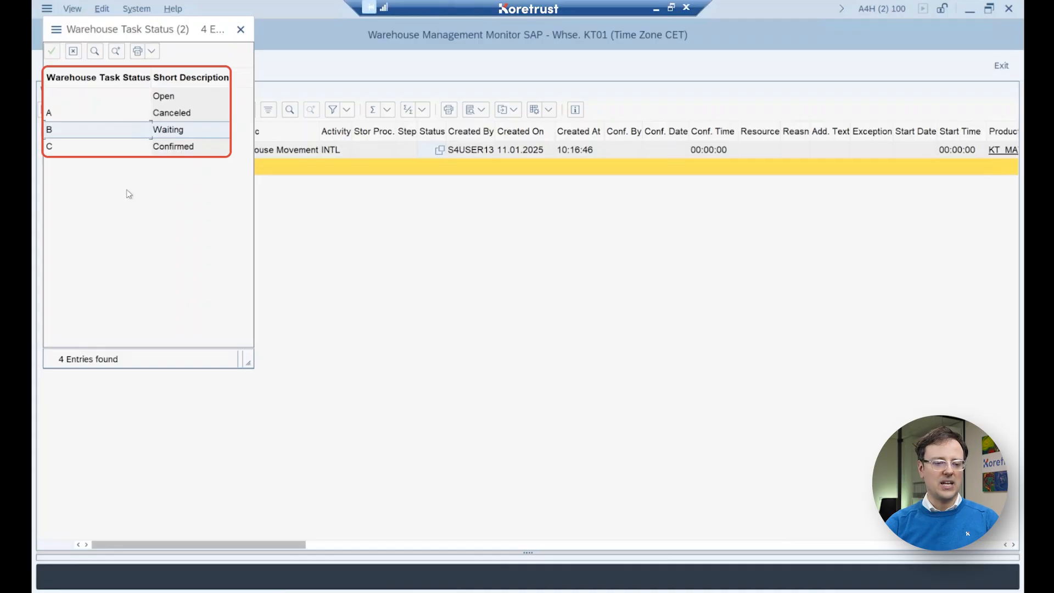
{"action": "left_click", "coordinate": [172, 146]}
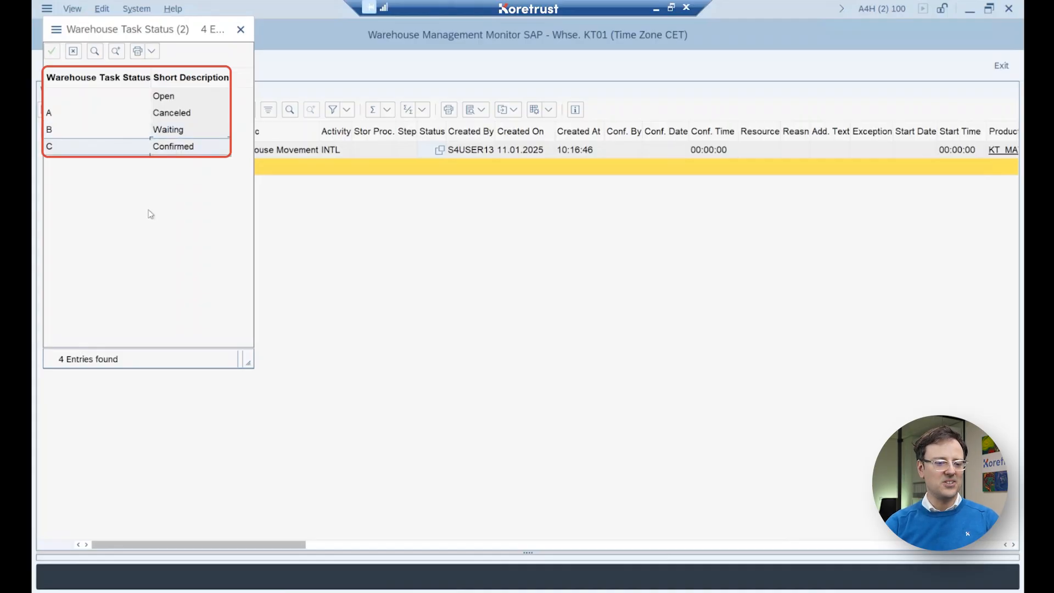
{"action": "left_click", "coordinate": [241, 30]}
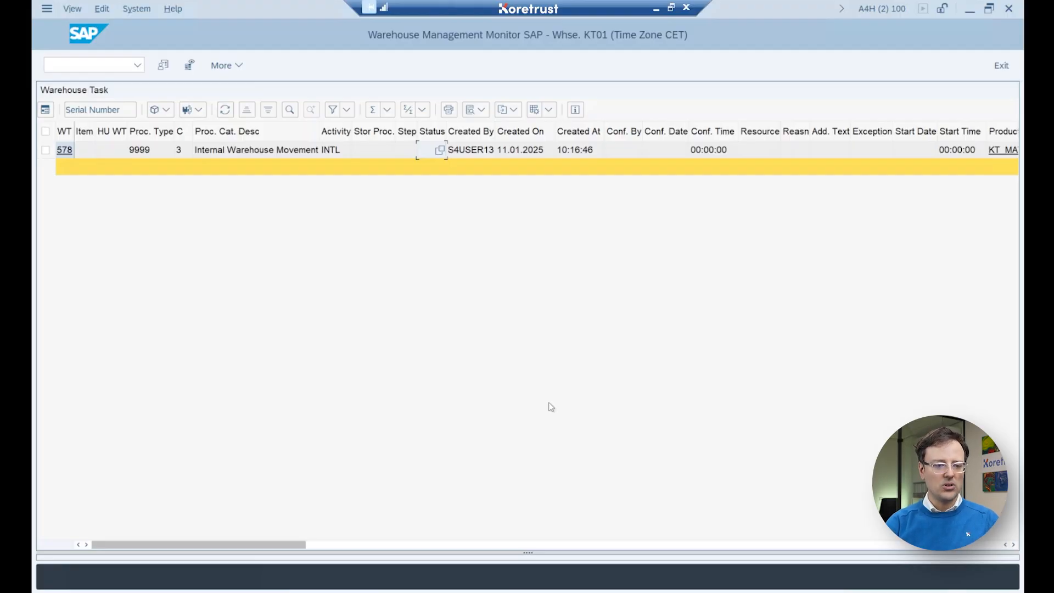
Show the node tree again, check the storage type in the Warehouse Task node's selection criteria, and close the selection screen
{"action": "left_click", "coordinate": [189, 65]}
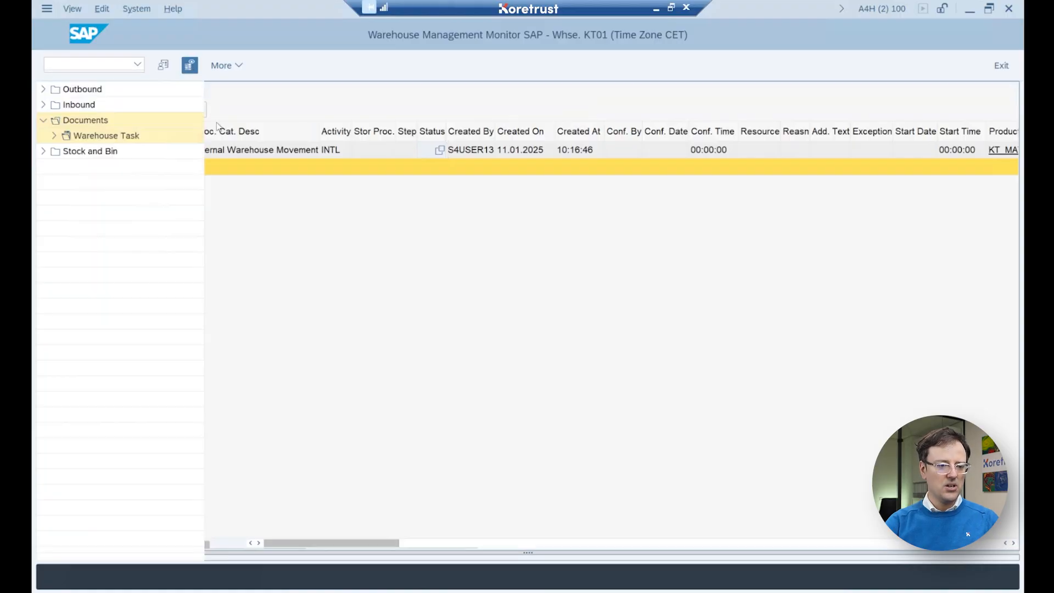
{"action": "double_click", "coordinate": [86, 138]}
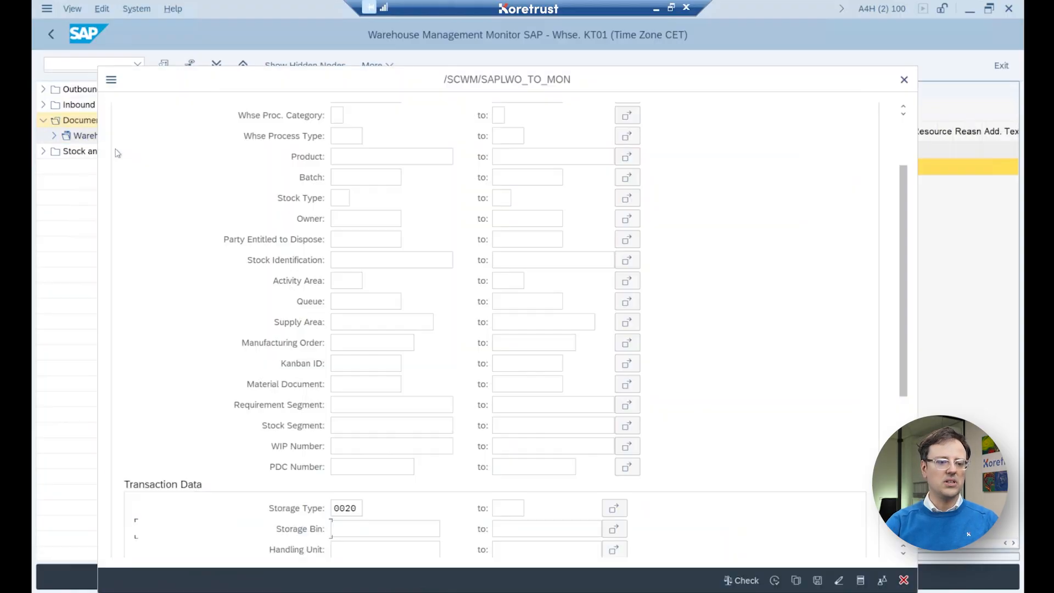
{"action": "left_click", "coordinate": [346, 508]}
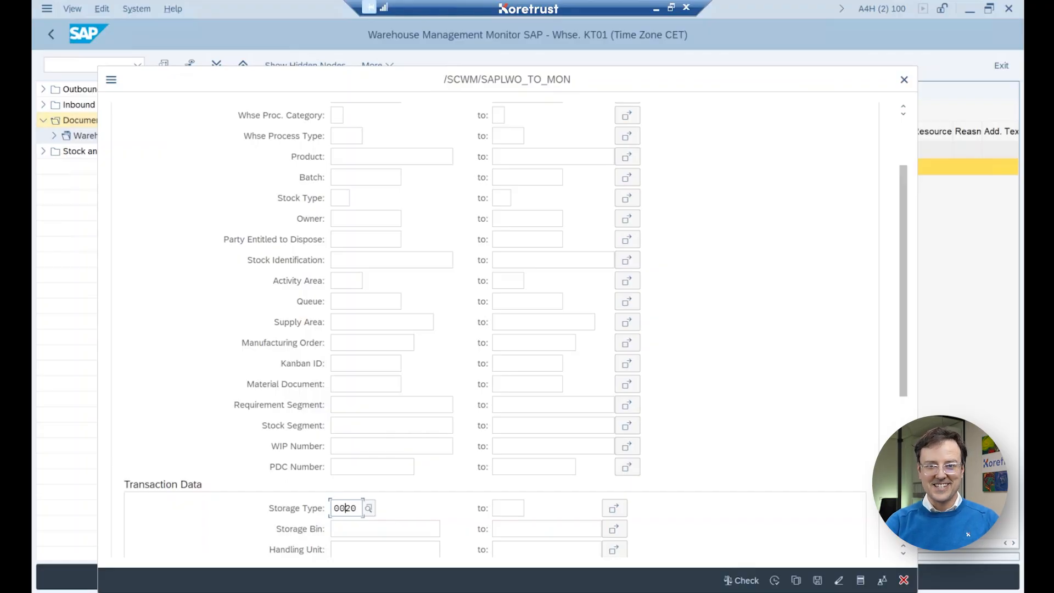
{"action": "left_click", "coordinate": [905, 81]}
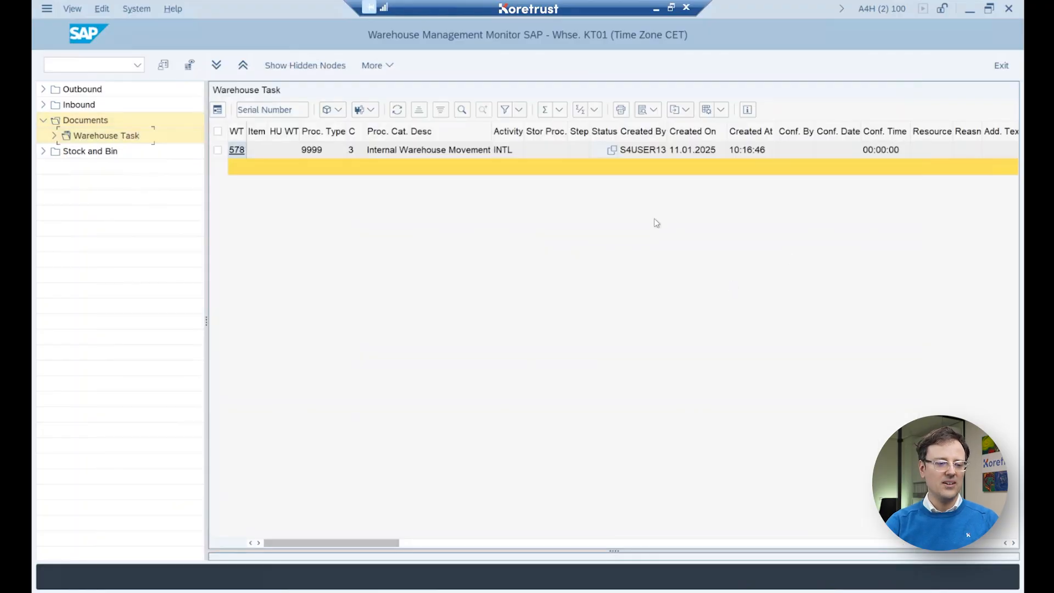
Start a category-level variant node from the Warehouse Task node and enter "ZMJ_Open Tasks 0020" as its text
{"action": "right_click", "coordinate": [92, 142]}
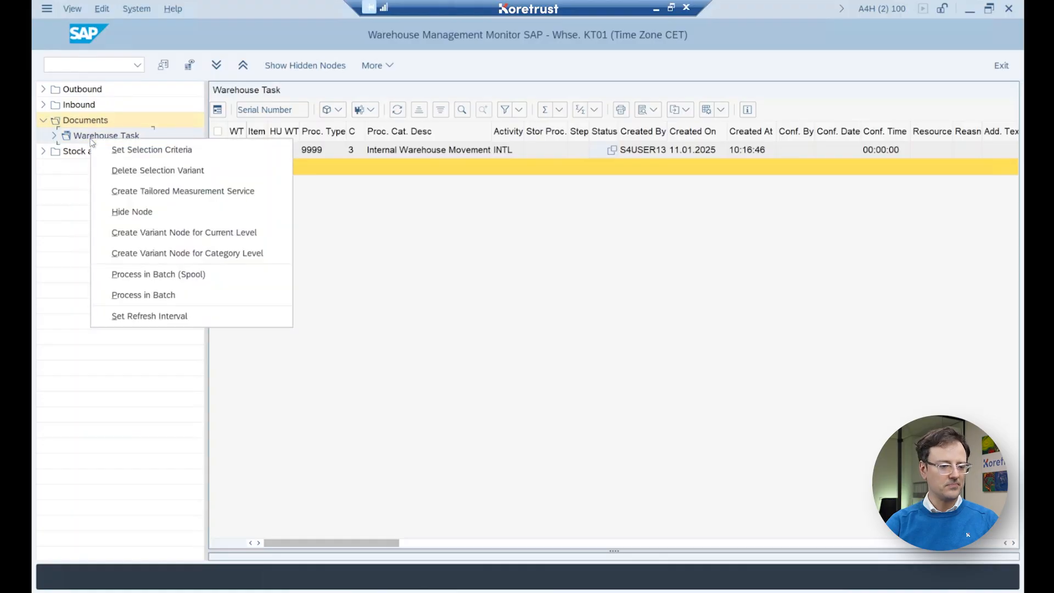
{"action": "left_click", "coordinate": [149, 254]}
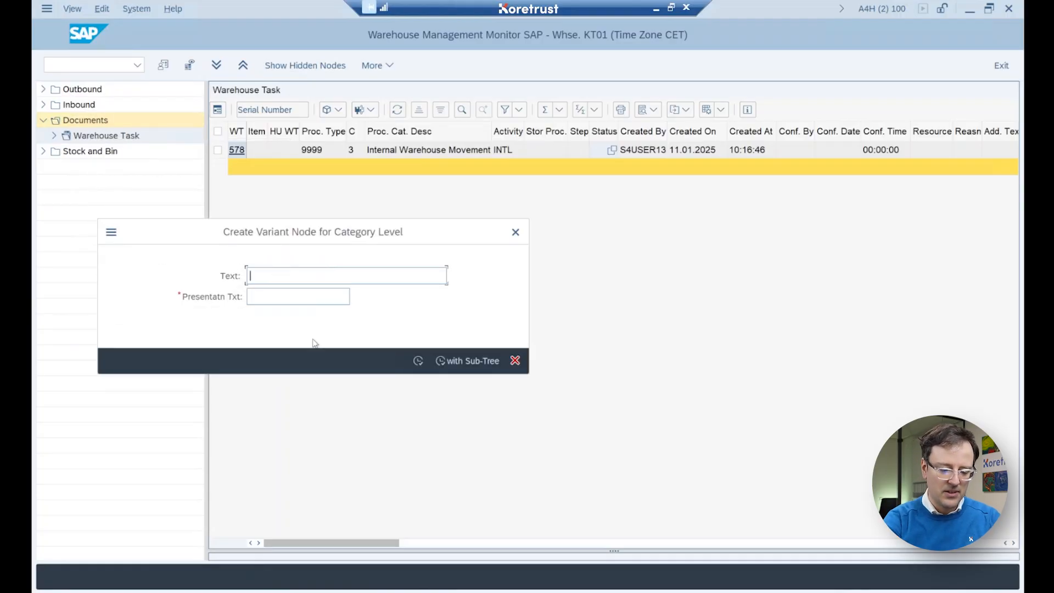
{"action": "type", "text": "ZMJ?"}
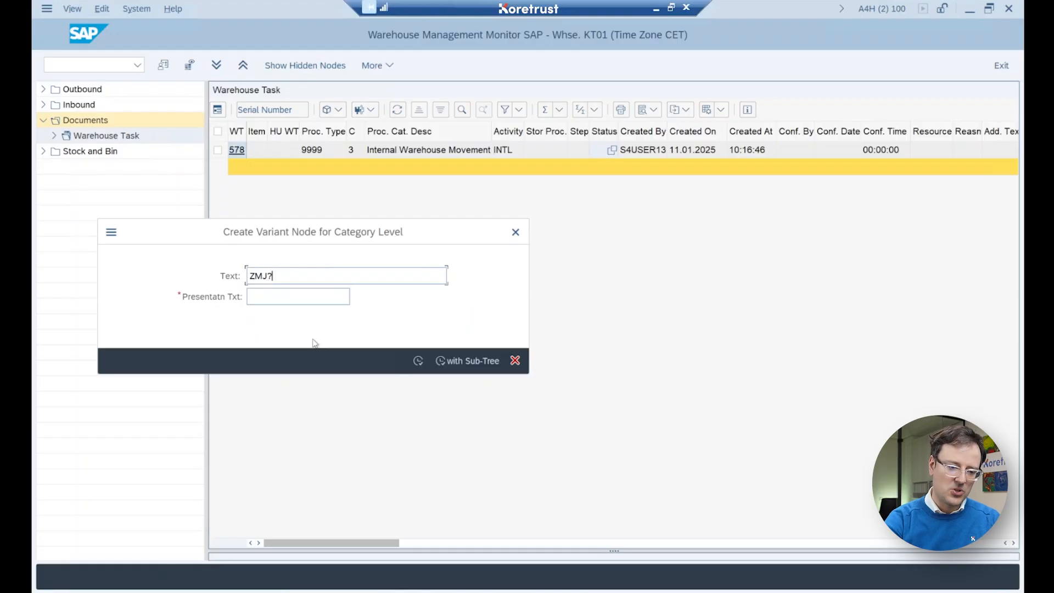
{"action": "key", "text": "BackSpace"}
{"action": "type", "text": "_Op"}
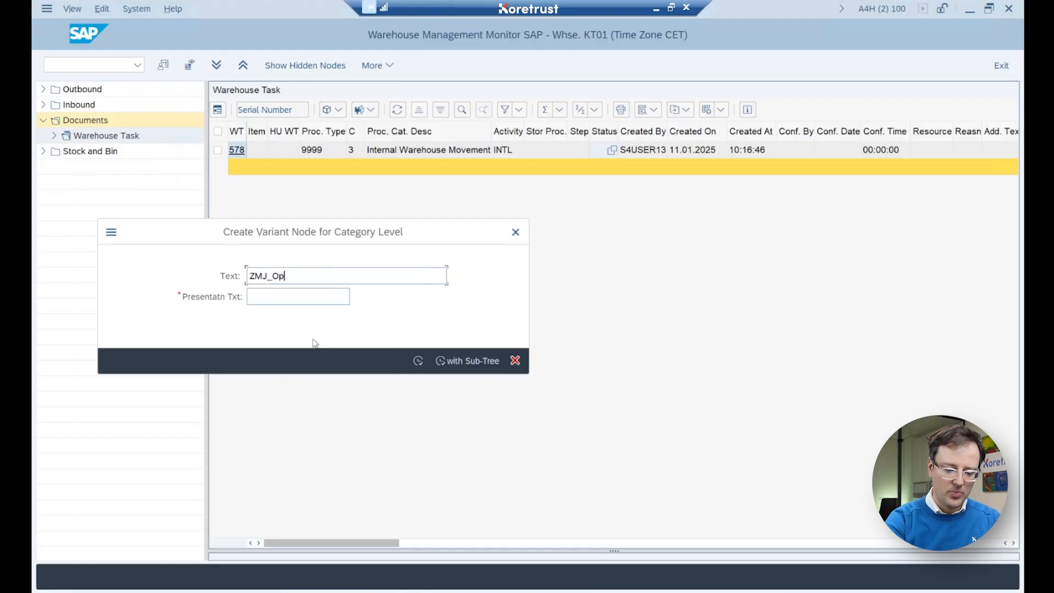
{"action": "type", "text": "e Tasks 0020"}
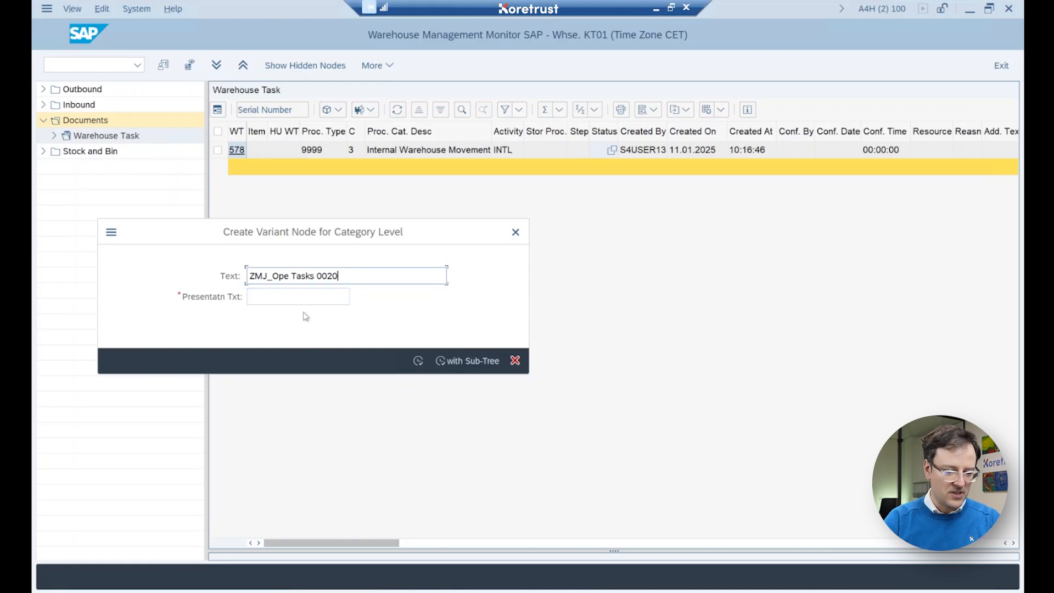
{"action": "left_click", "coordinate": [290, 275]}
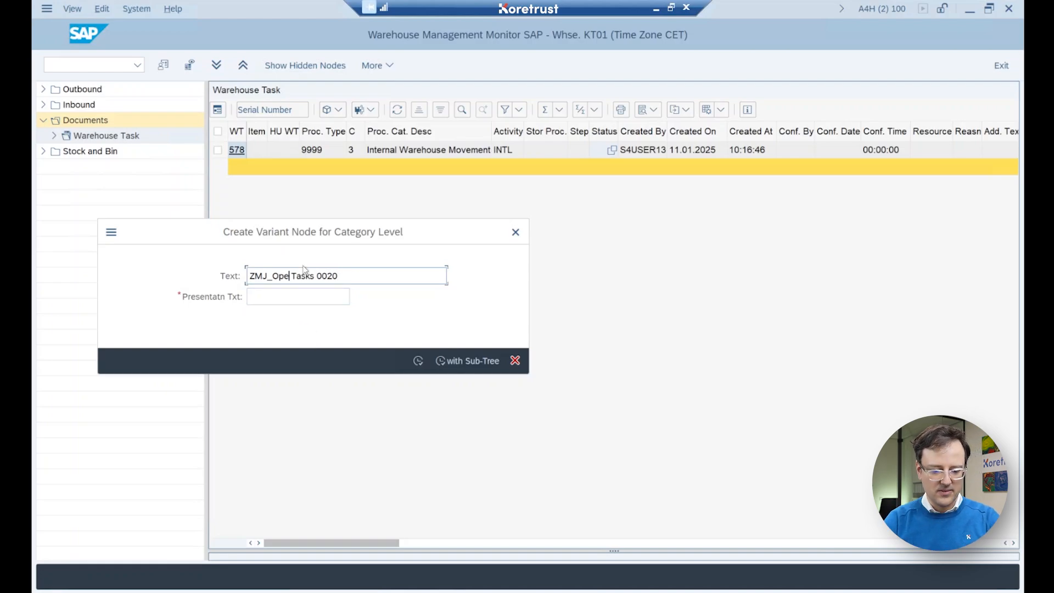
{"action": "type", "text": "n"}
Reuse "Open Tasks 0020" from the text as the presentation text and create the variant node with its sub-tree
{"action": "left_click_drag", "start_coordinate": [343, 276], "coordinate": [273, 276]}
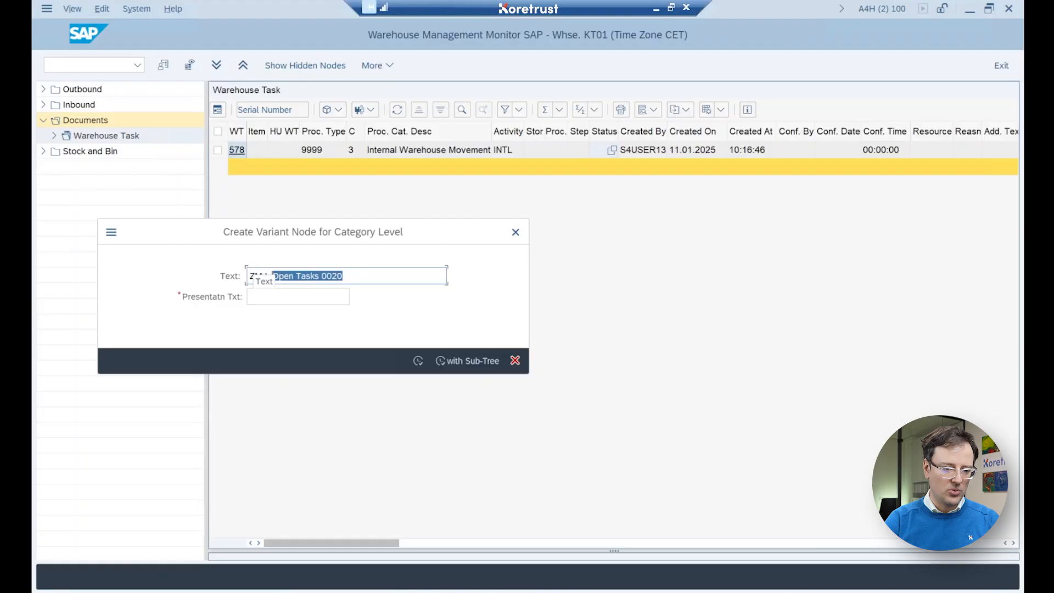
{"action": "key", "text": "ctrl+c"}
{"action": "key", "text": "Tab"}
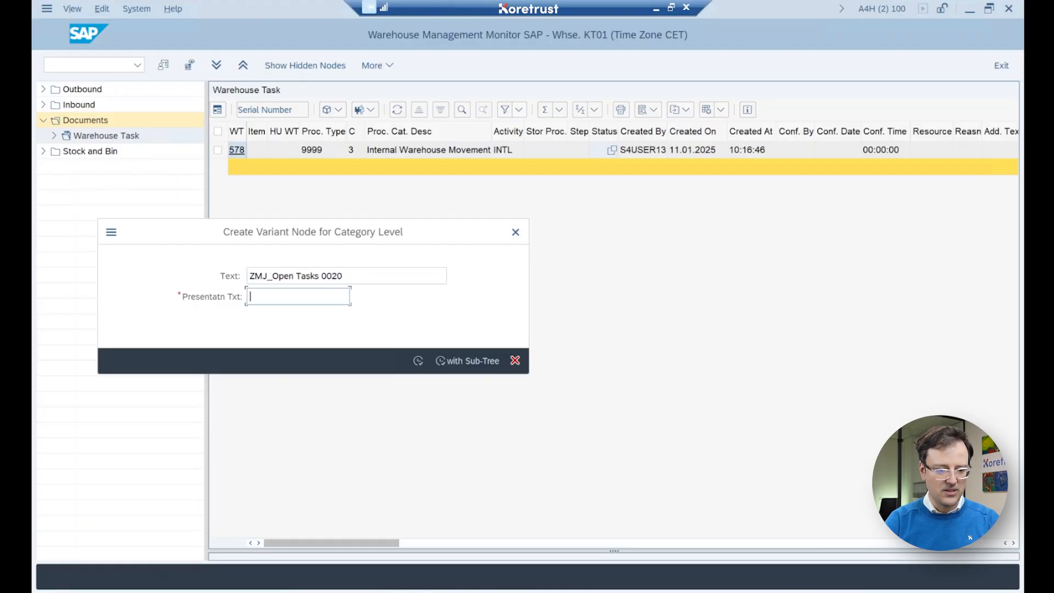
{"action": "key", "text": "ctrl+v"}
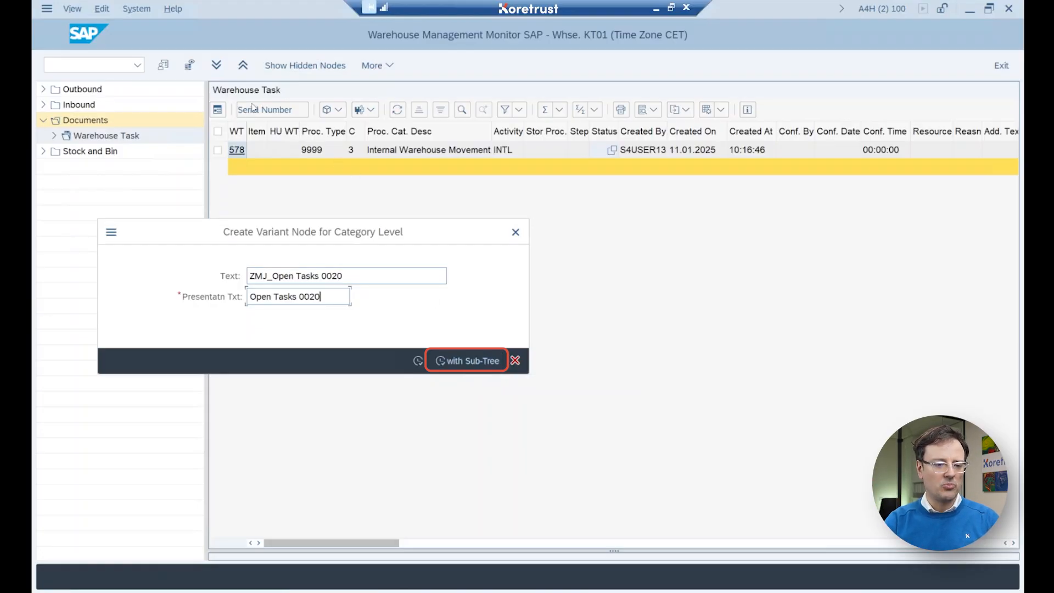
{"action": "left_click", "coordinate": [468, 361]}
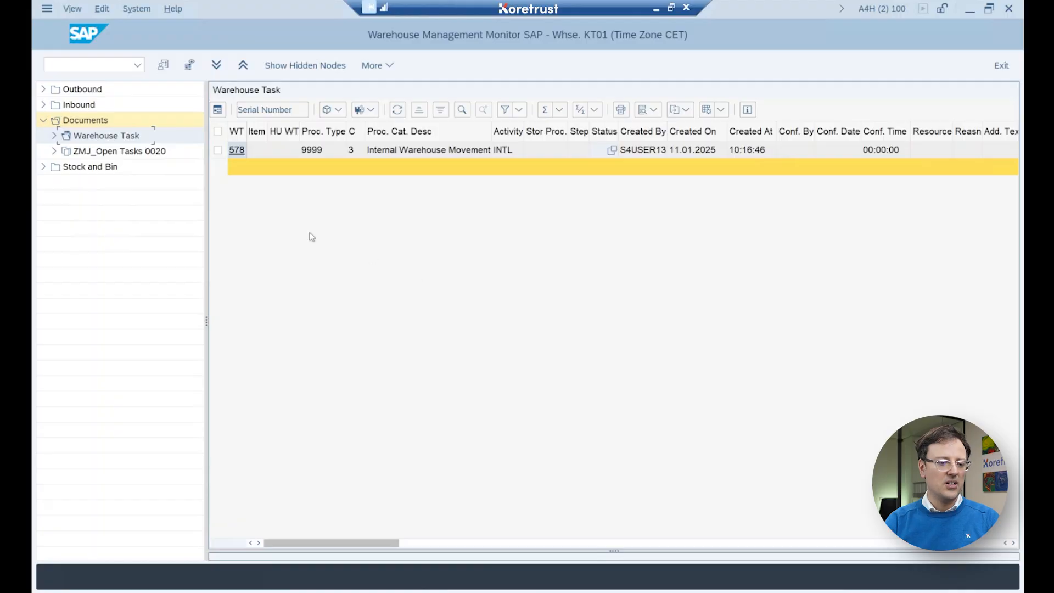
Review the default selection criteria of the ZMJ_Open Tasks 0020 node and execute the selection without restrictions
{"action": "double_click", "coordinate": [111, 158]}
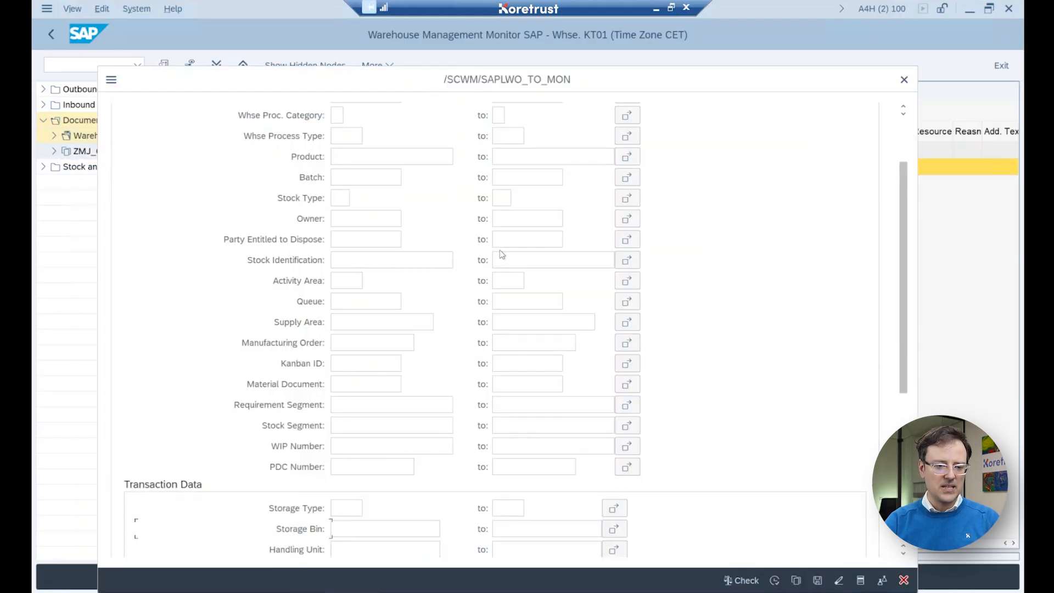
{"action": "scroll", "coordinate": [501, 251], "scroll_direction": "up", "scroll_amount": 3}
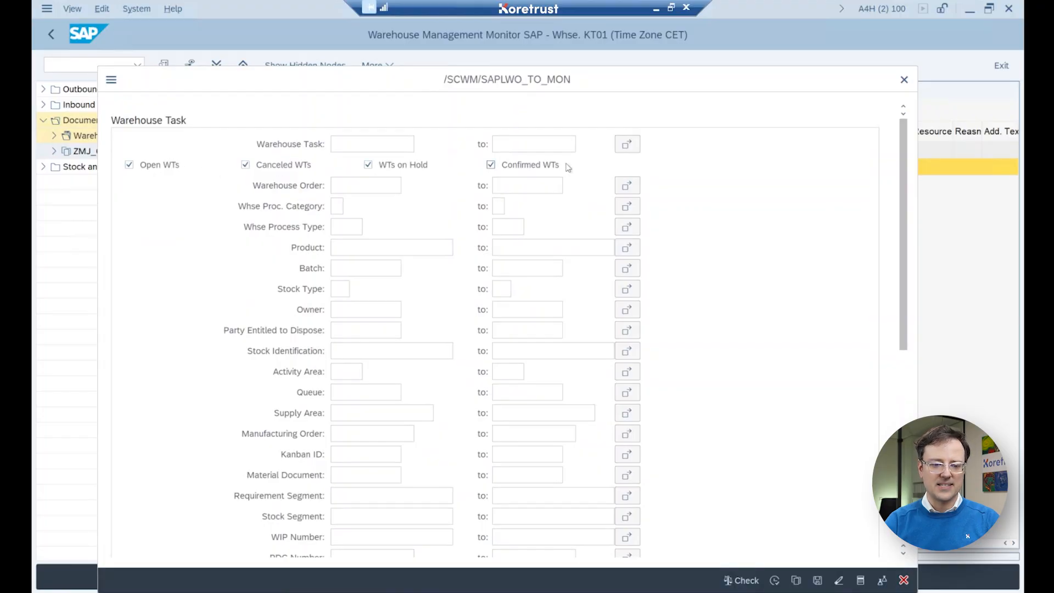
{"action": "scroll", "coordinate": [506, 292], "scroll_direction": "down", "scroll_amount": 3}
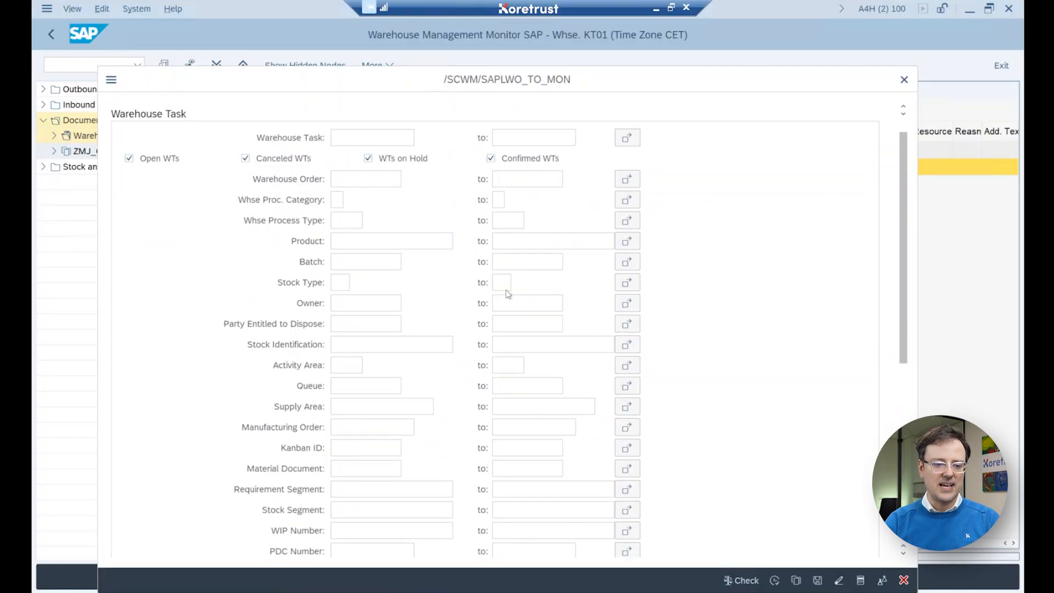
{"action": "scroll", "coordinate": [233, 516], "scroll_direction": "down", "scroll_amount": 5}
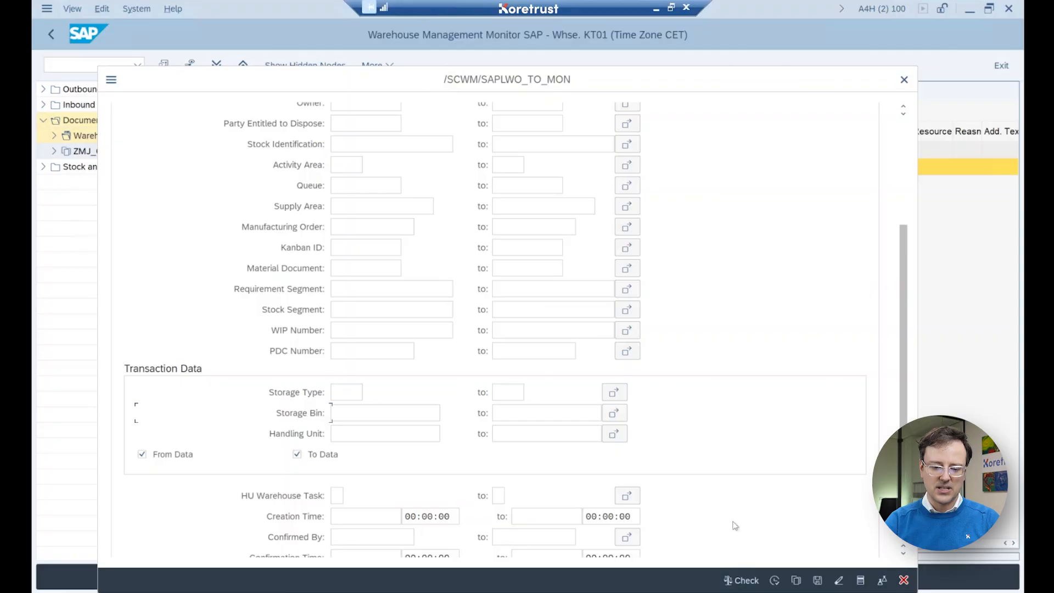
{"action": "left_click", "coordinate": [775, 581]}
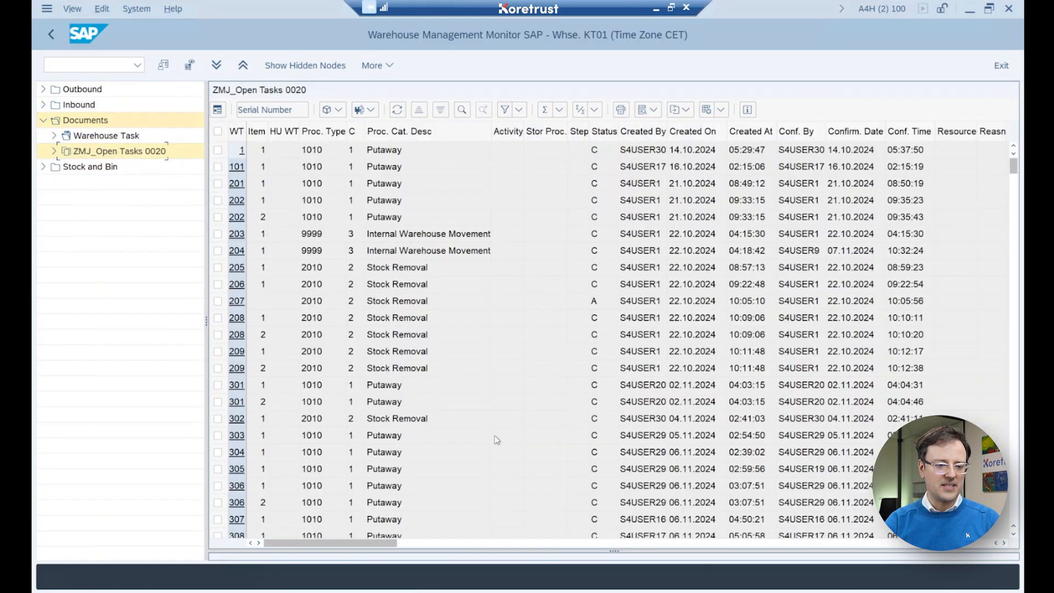
Reopen the ZMJ_Open Tasks 0020 selection criteria and exclude canceled, on-hold and confirmed WTs, keeping only Open WTs
{"action": "left_click", "coordinate": [110, 152]}
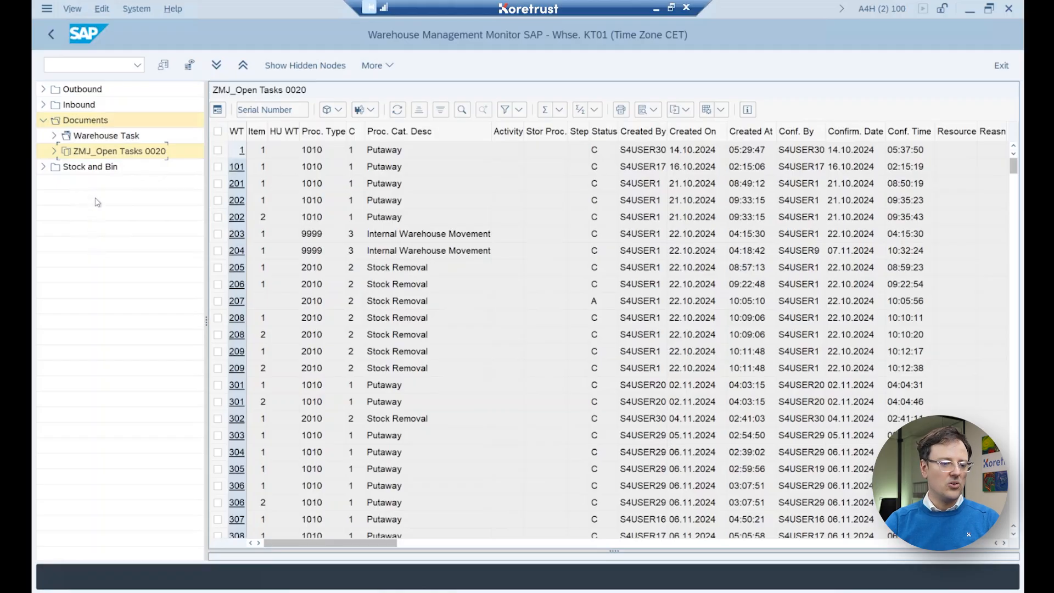
{"action": "double_click", "coordinate": [103, 156]}
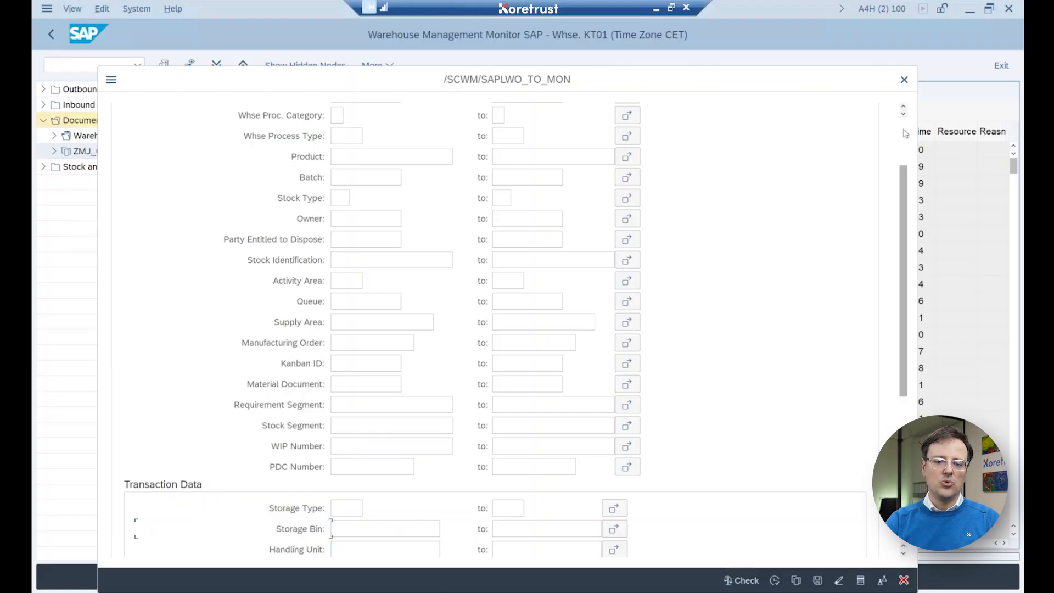
{"action": "scroll", "coordinate": [889, 135], "scroll_direction": "up", "scroll_amount": 3}
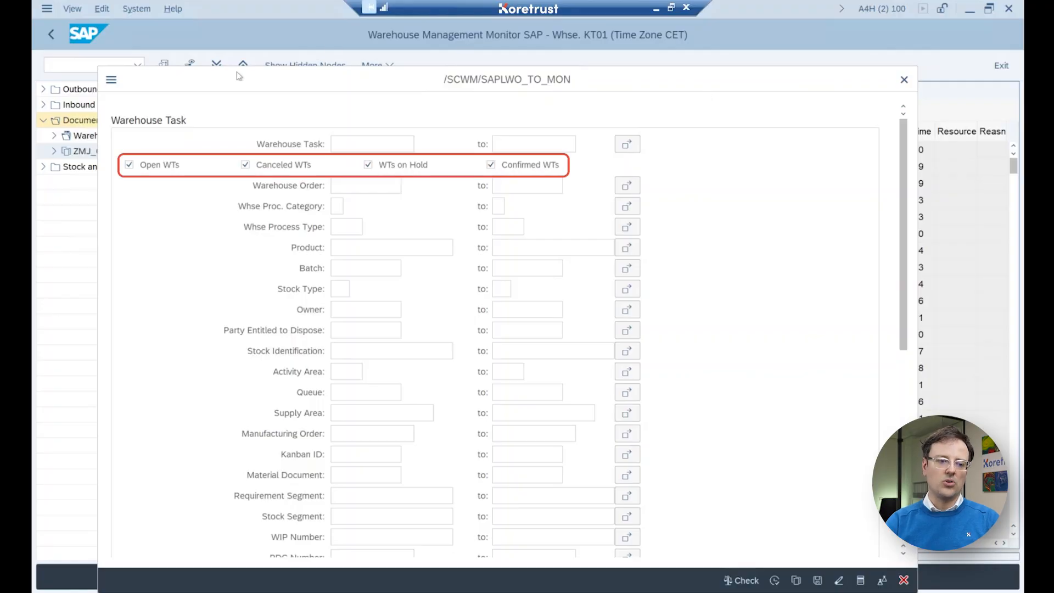
{"action": "left_click", "coordinate": [246, 166]}
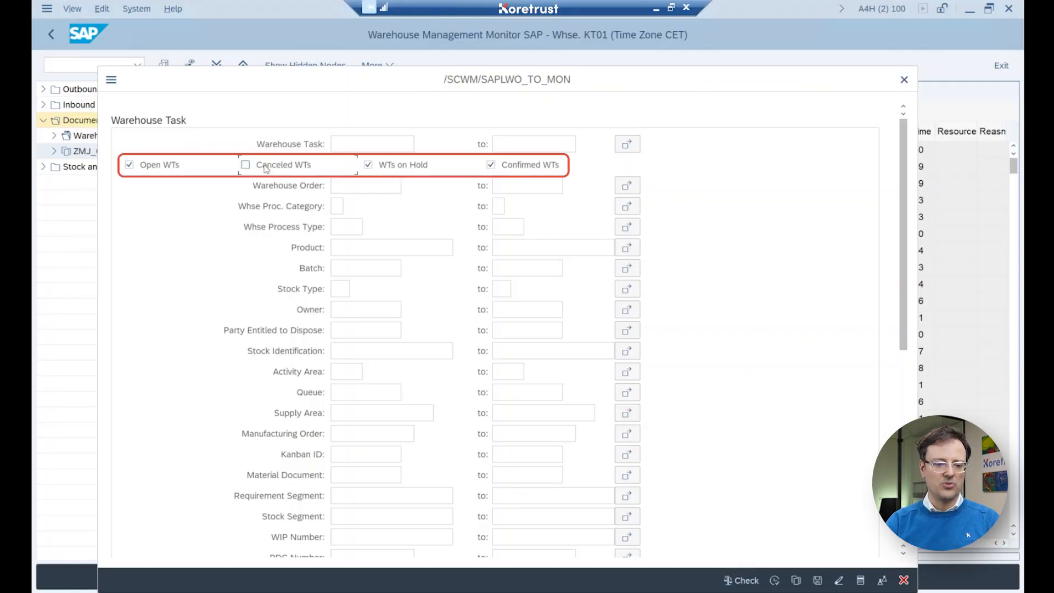
{"action": "left_click", "coordinate": [368, 164]}
{"action": "left_click", "coordinate": [491, 164]}
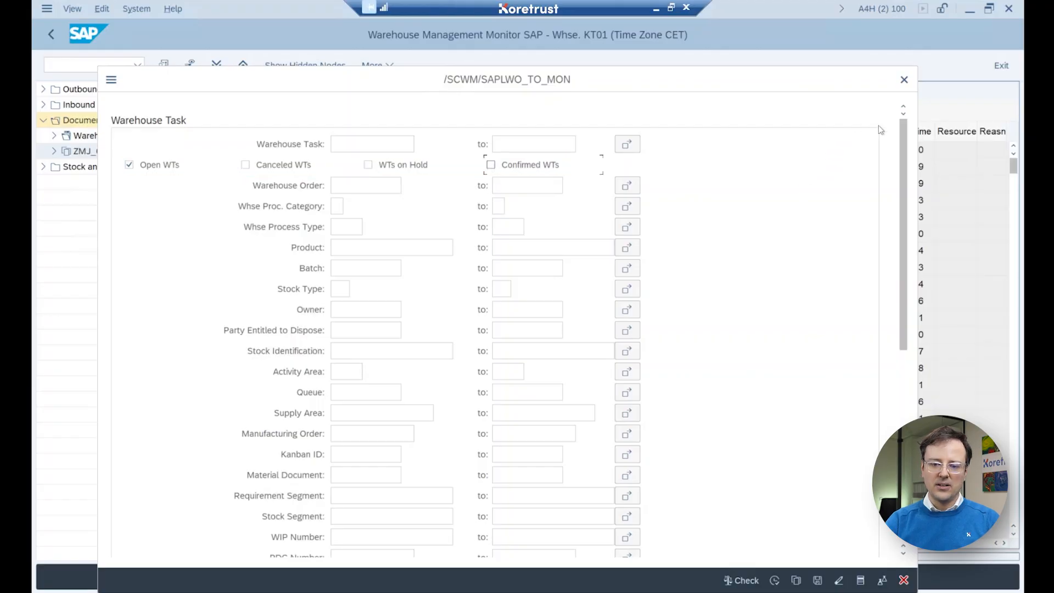
Restrict the transaction data of the selection to storage type 0020
{"action": "scroll", "coordinate": [910, 310], "scroll_direction": "down", "scroll_amount": 5}
{"action": "scroll", "coordinate": [910, 310], "scroll_direction": "down", "scroll_amount": 3}
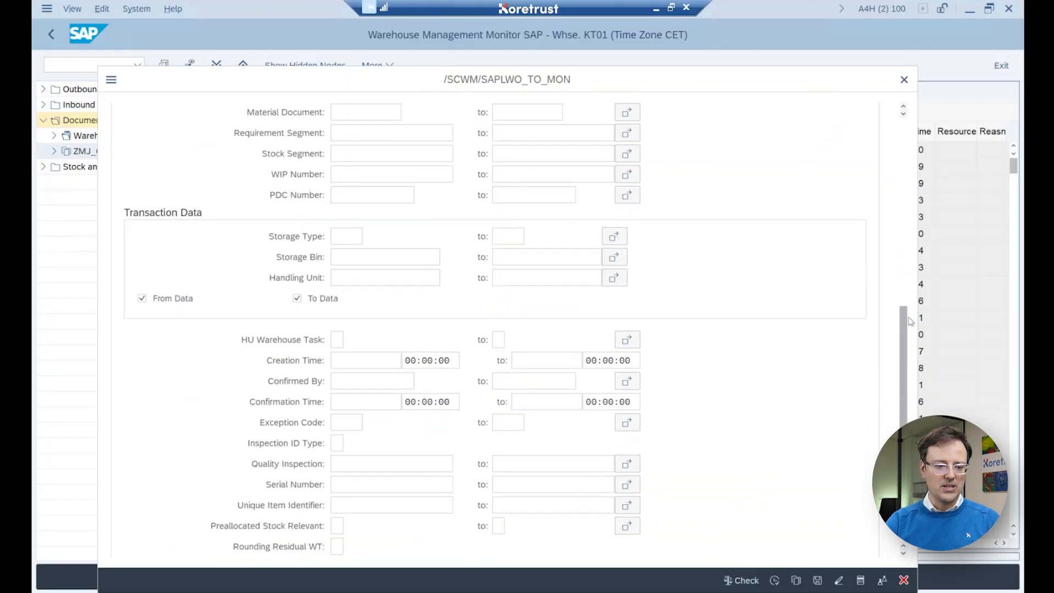
{"action": "left_click", "coordinate": [346, 228]}
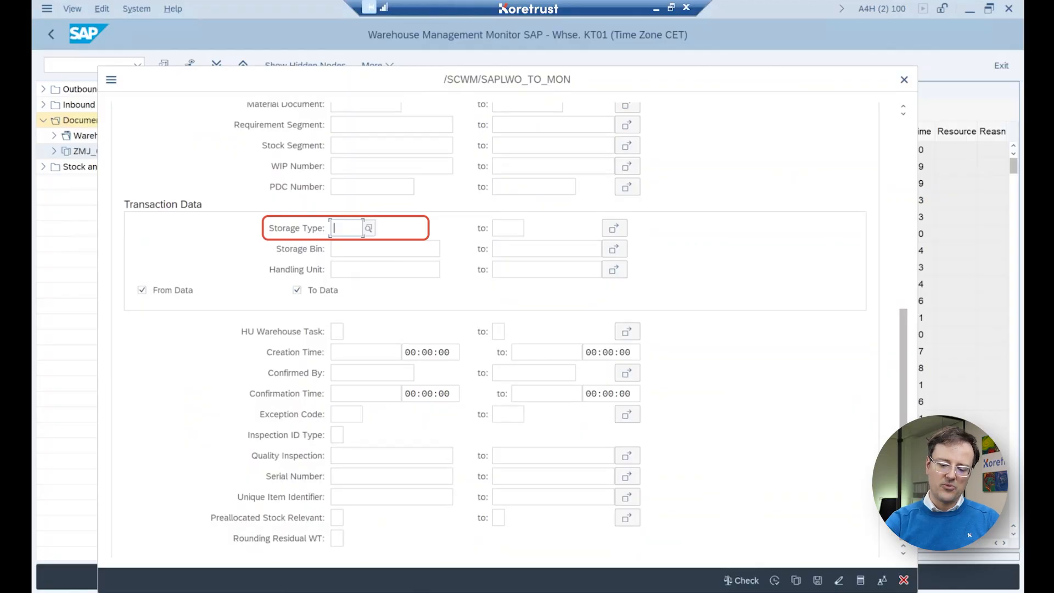
{"action": "type", "text": "0020"}
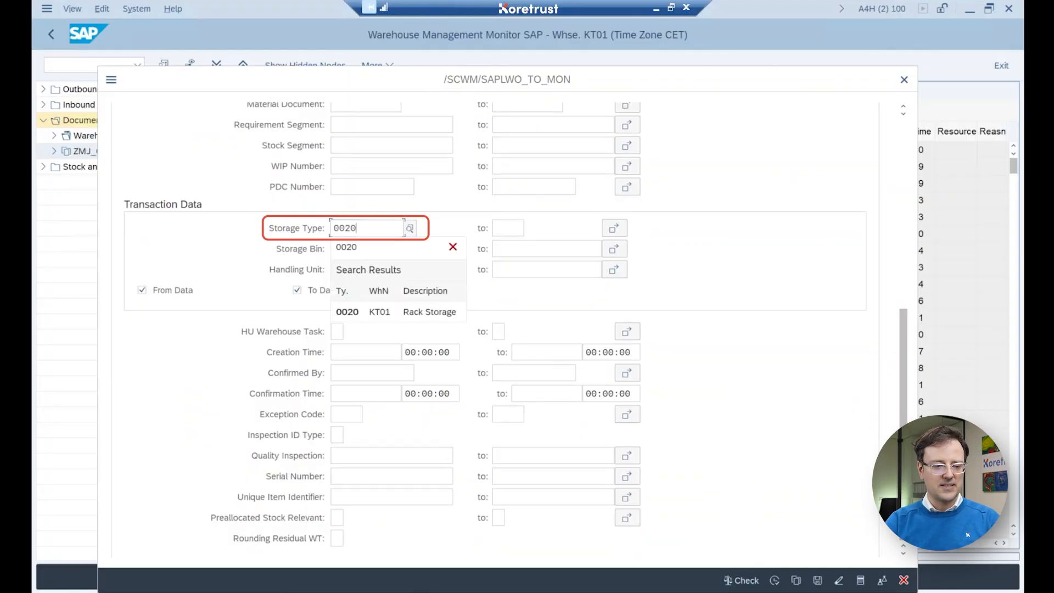
{"action": "left_click", "coordinate": [228, 228]}
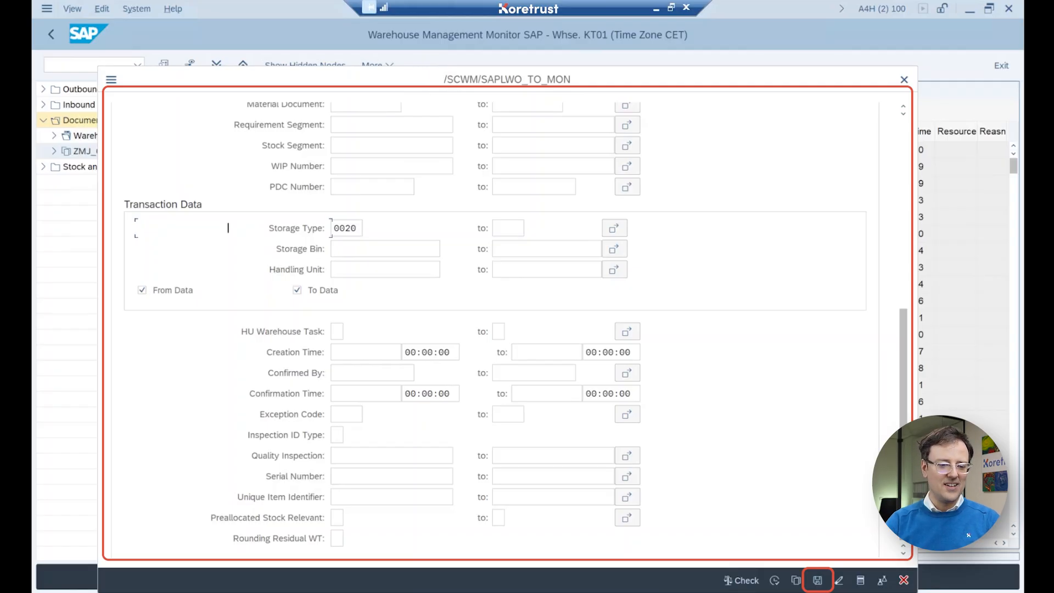
Save the selection criteria as a variant with "MJ Open tasks" as both name and description, and close the selection screen
{"action": "left_click", "coordinate": [818, 584]}
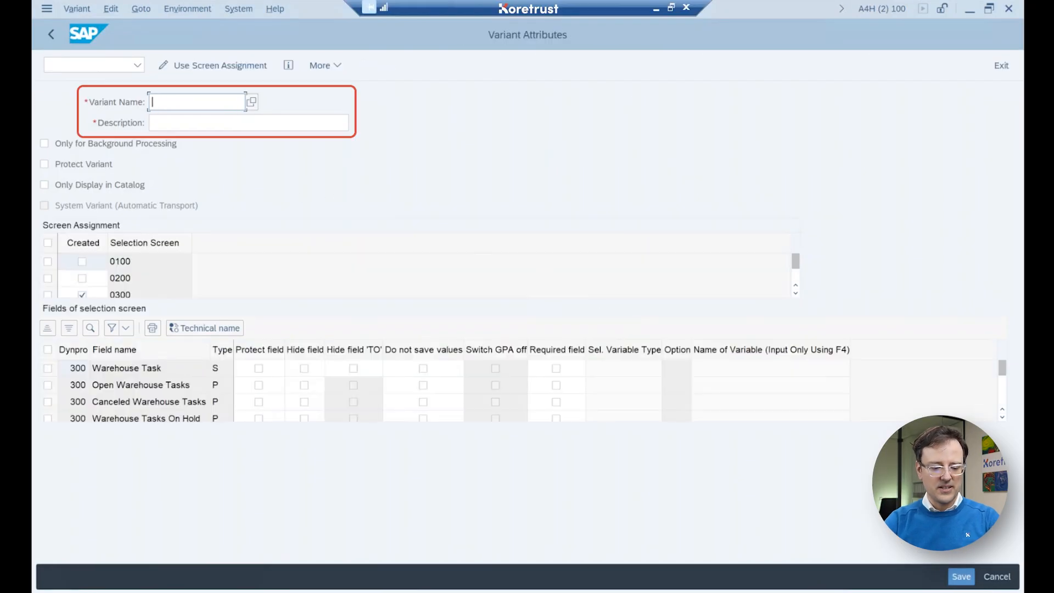
{"action": "type", "text": "MJ"}
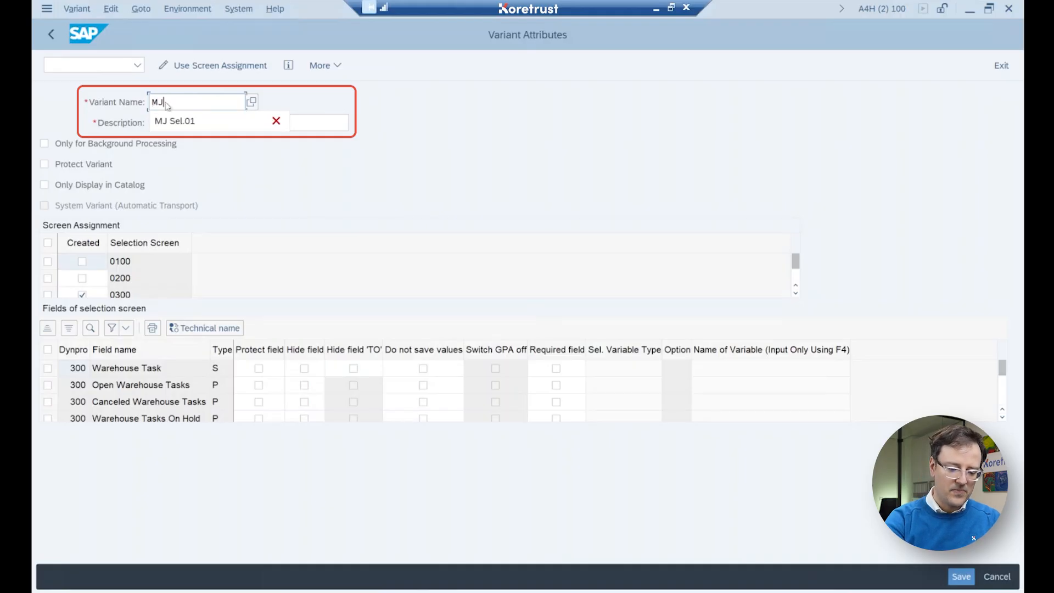
{"action": "type", "text": "_Open_tasks"}
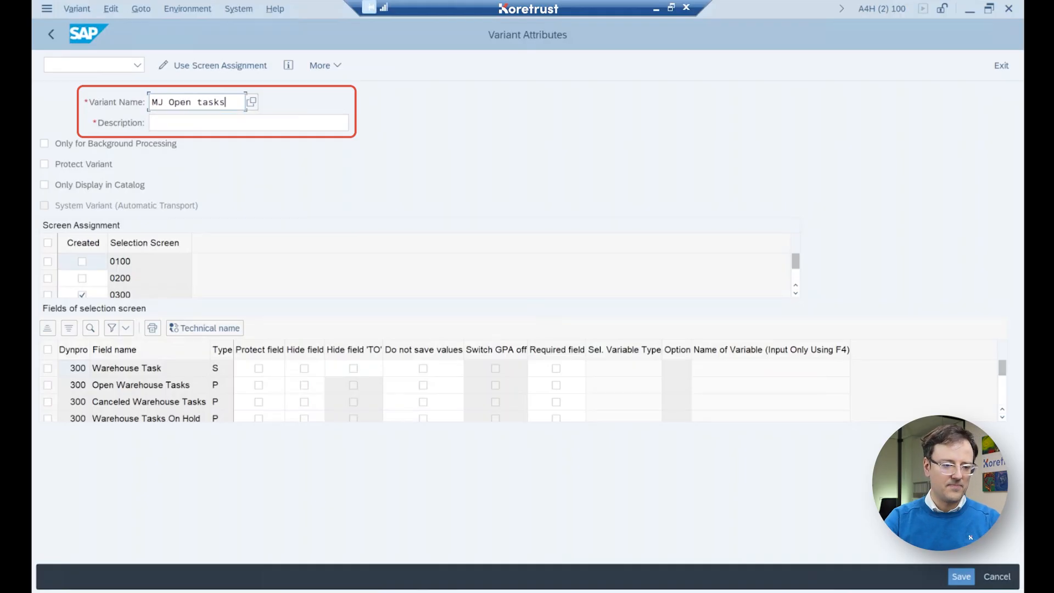
{"action": "left_click_drag", "start_coordinate": [227, 103], "coordinate": [121, 98]}
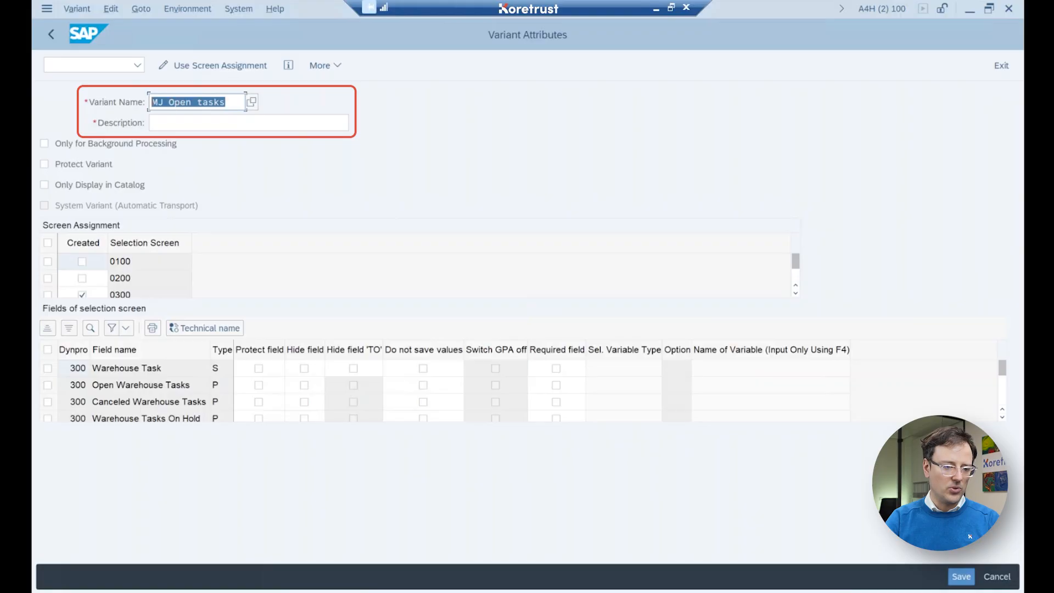
{"action": "key", "text": "ctrl+c"}
{"action": "key", "text": "Tab"}
{"action": "key", "text": "ctrl+v"}
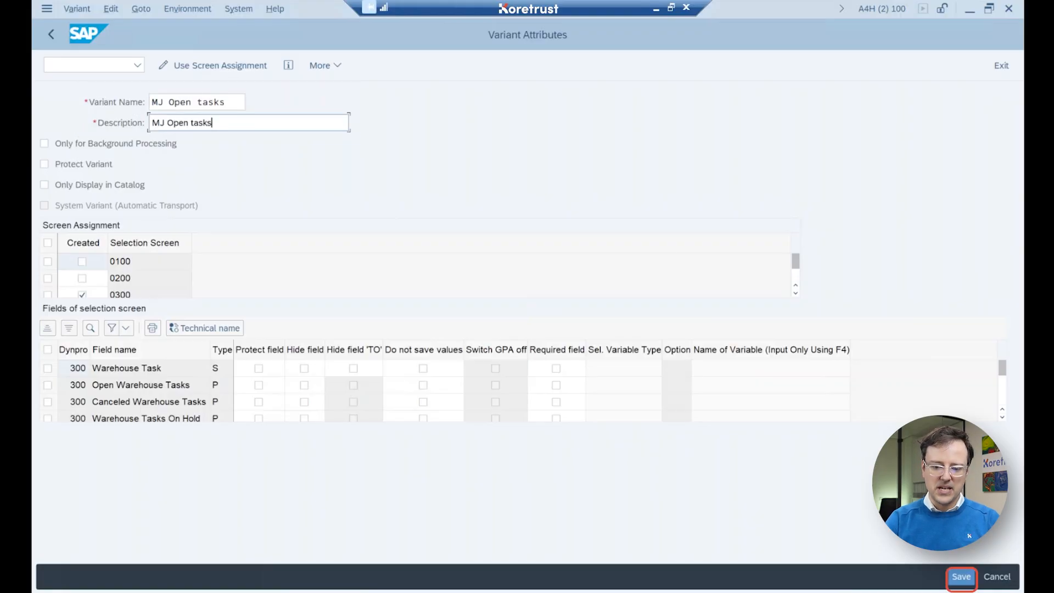
{"action": "left_click", "coordinate": [956, 578]}
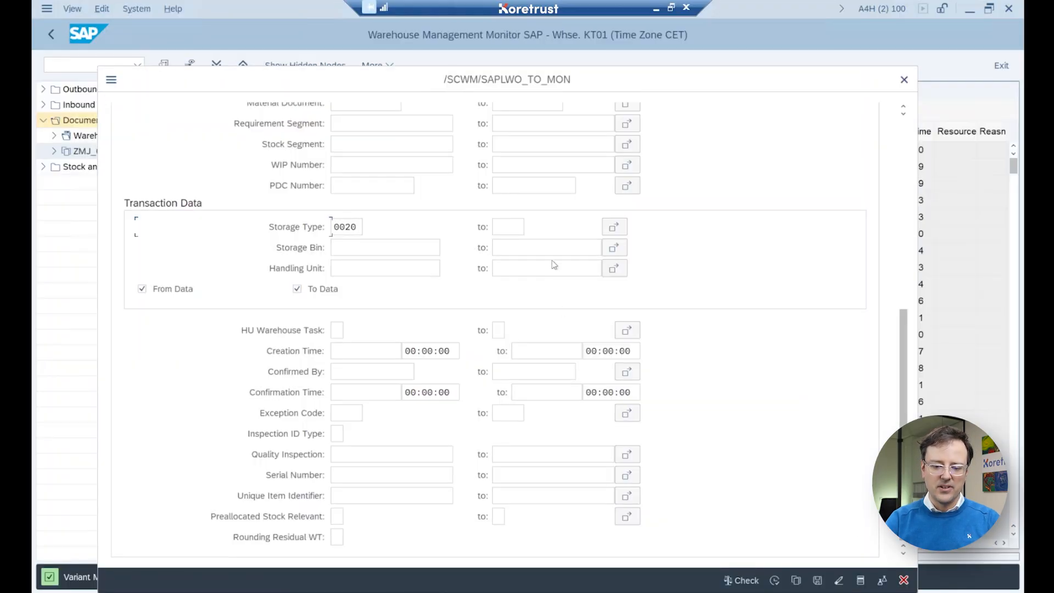
{"action": "left_click", "coordinate": [904, 81]}
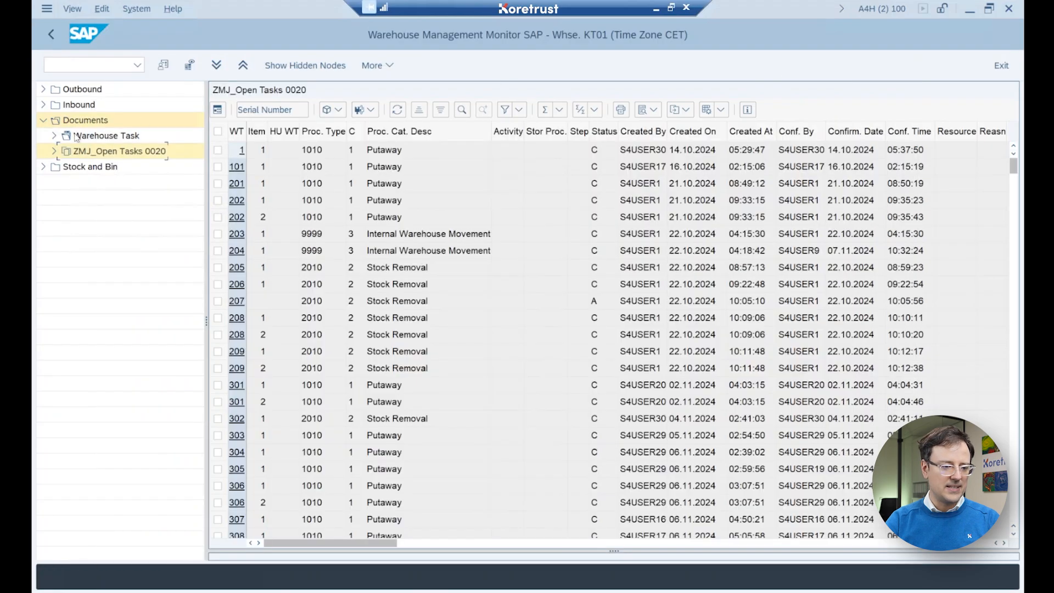
Assign the MJ OPEN TASKS selection variant to the ZMJ_Open Tasks 0020 node without showing the selection screen, and run the node
{"action": "right_click", "coordinate": [113, 158]}
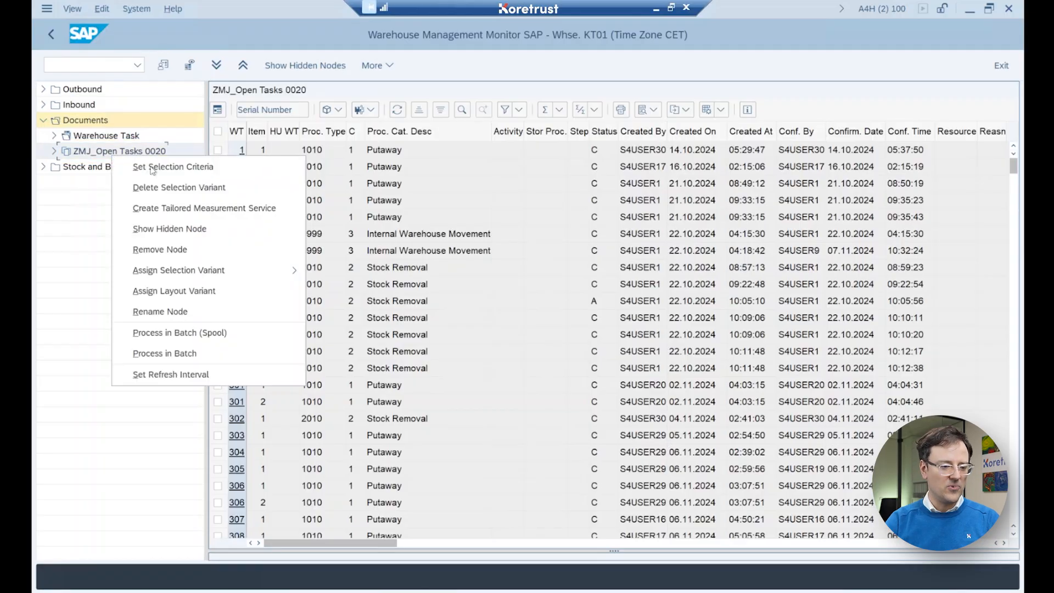
{"action": "mouse_move", "coordinate": [207, 271]}
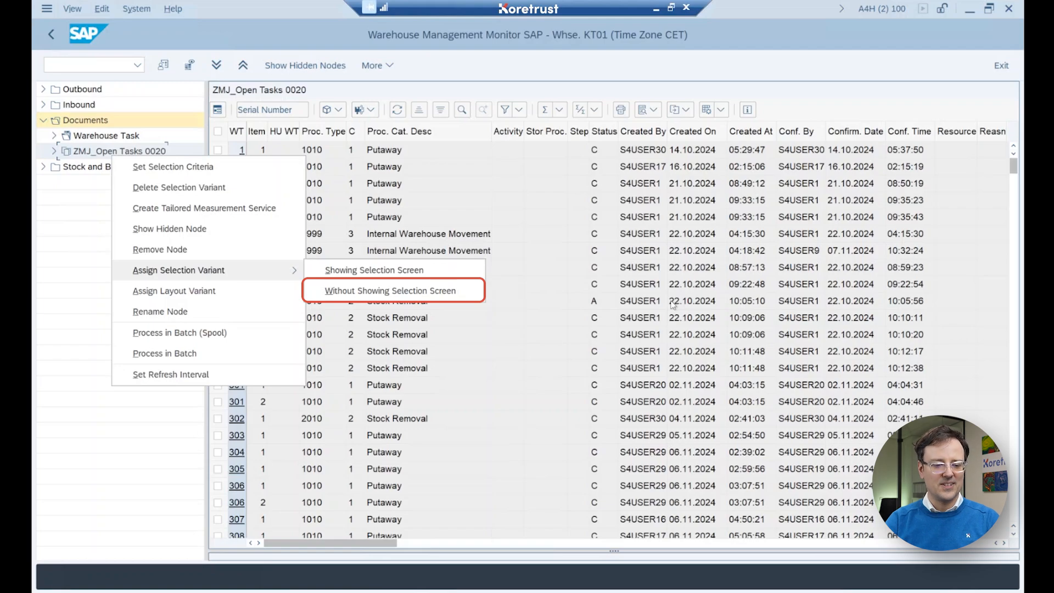
{"action": "left_click", "coordinate": [371, 291]}
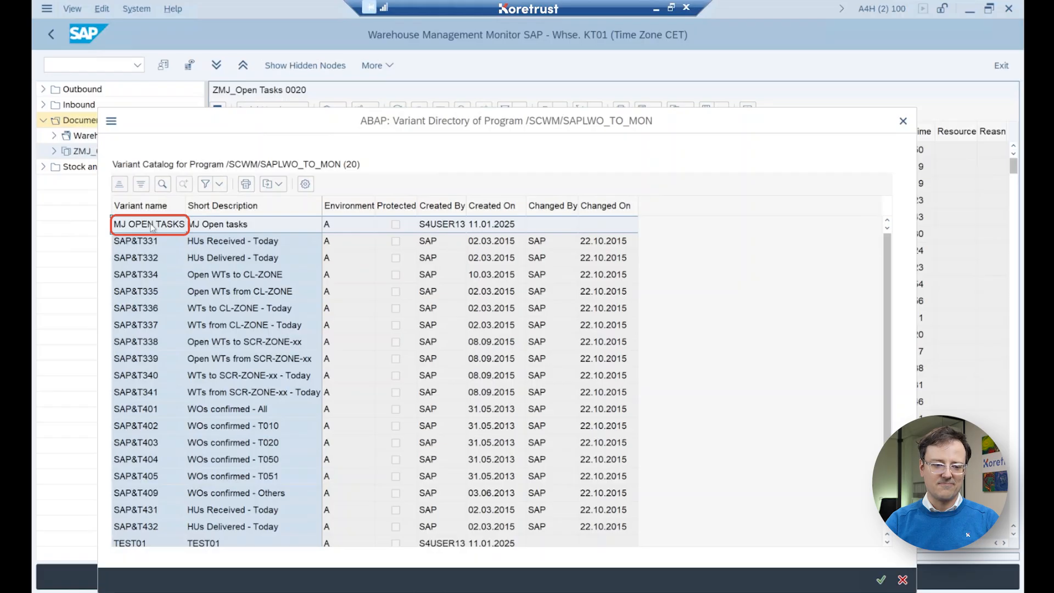
{"action": "left_click", "coordinate": [881, 580]}
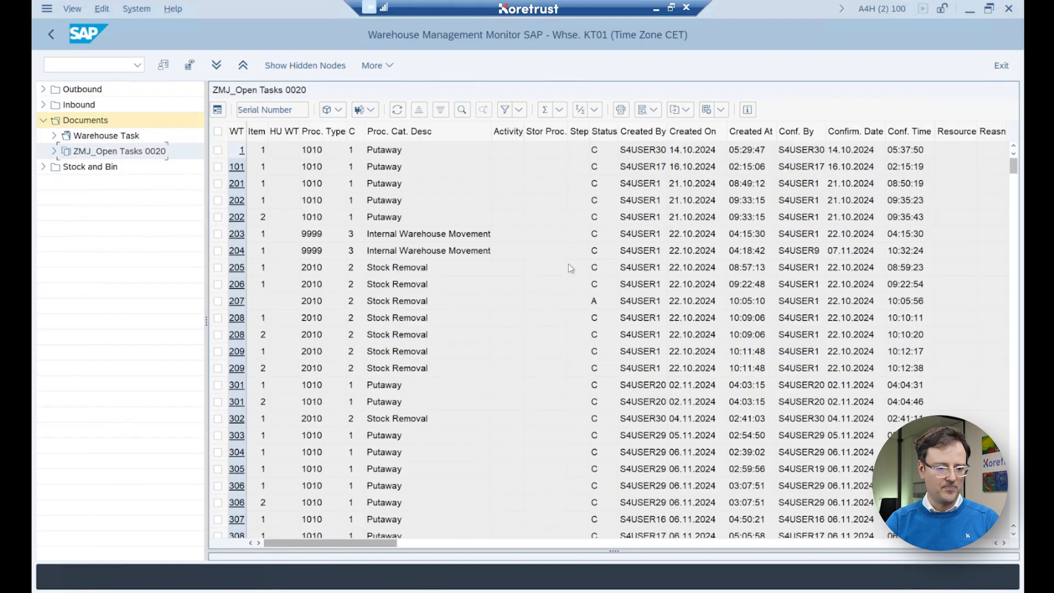
{"action": "double_click", "coordinate": [105, 154]}
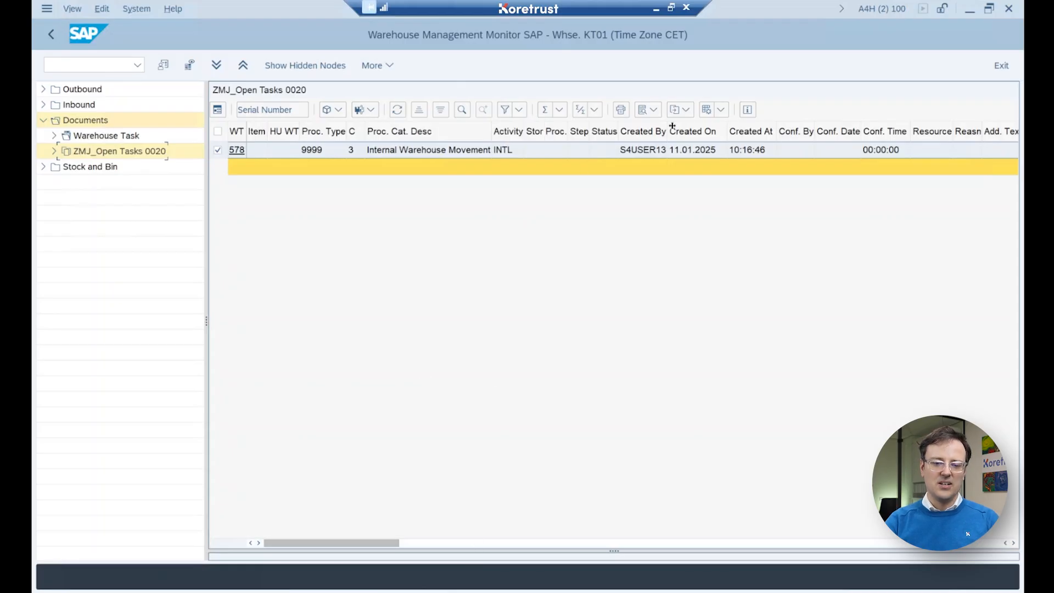
Change the layout to hide HU Warehouse Task, Whse Proc. Category and its description, Storage Process, External Process Step, Warehouse Task Status, and Created By, On and At
{"action": "left_click", "coordinate": [722, 111]}
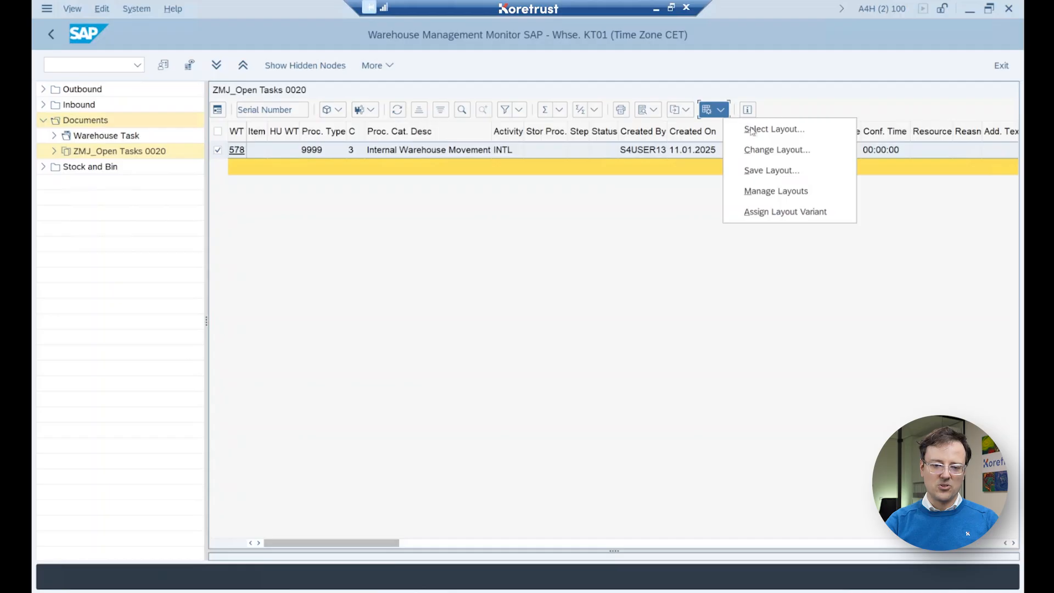
{"action": "left_click", "coordinate": [772, 155]}
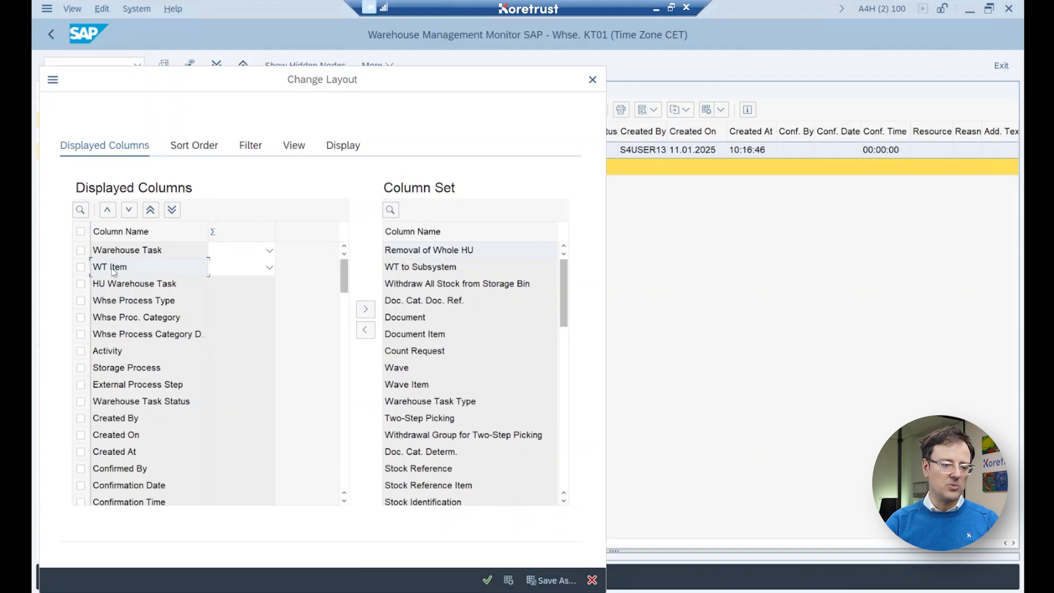
{"action": "left_click", "coordinate": [85, 269]}
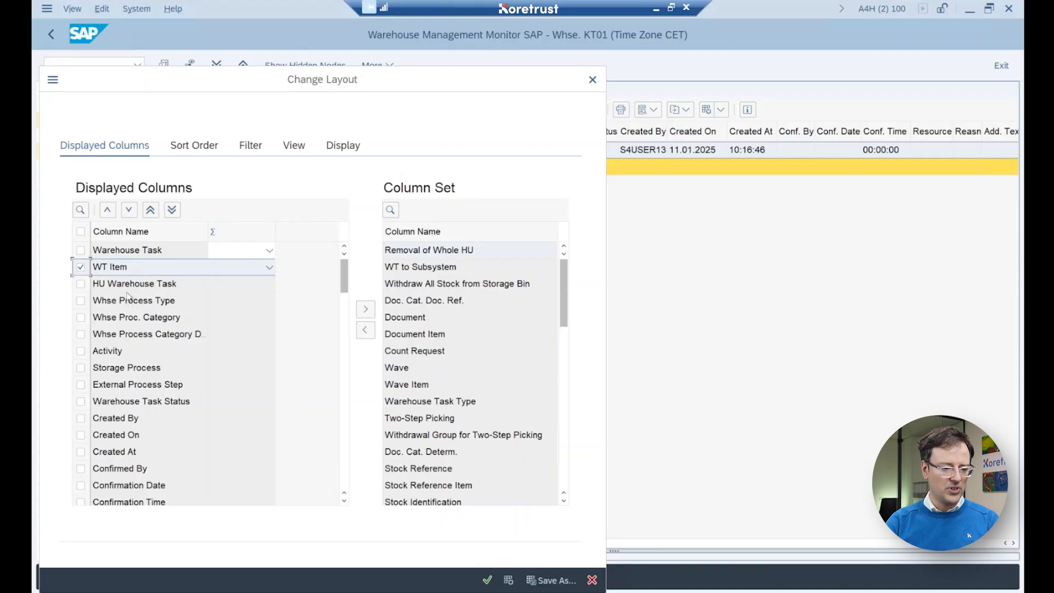
{"action": "left_click", "coordinate": [81, 284]}
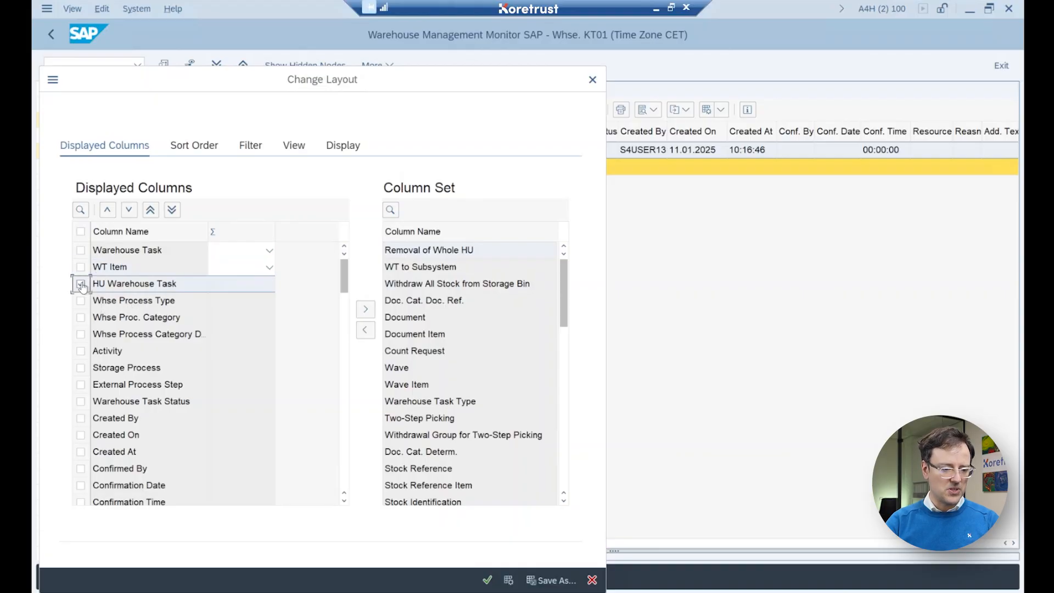
{"action": "left_click", "coordinate": [81, 319]}
{"action": "left_click", "coordinate": [81, 334]}
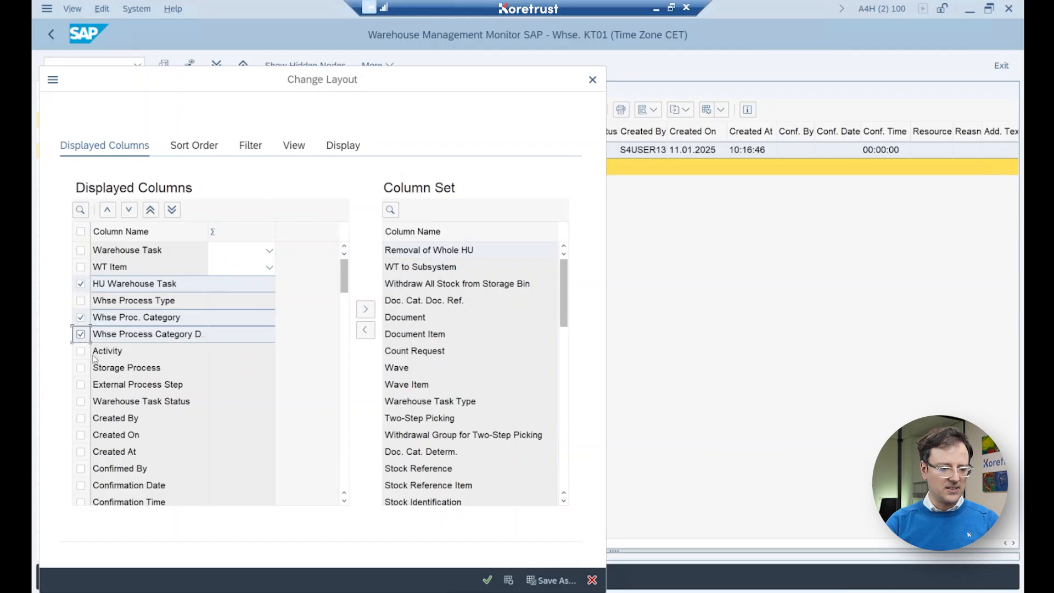
{"action": "left_click", "coordinate": [81, 368]}
{"action": "left_click", "coordinate": [80, 384]}
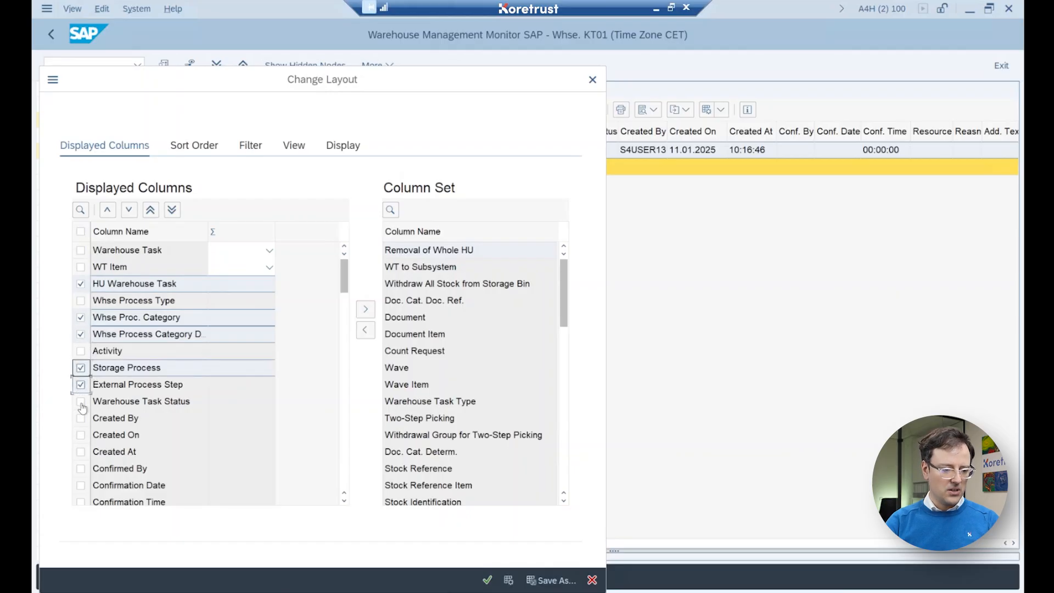
{"action": "left_click", "coordinate": [80, 401]}
{"action": "left_click", "coordinate": [81, 417]}
{"action": "left_click", "coordinate": [81, 435]}
{"action": "left_click", "coordinate": [81, 454]}
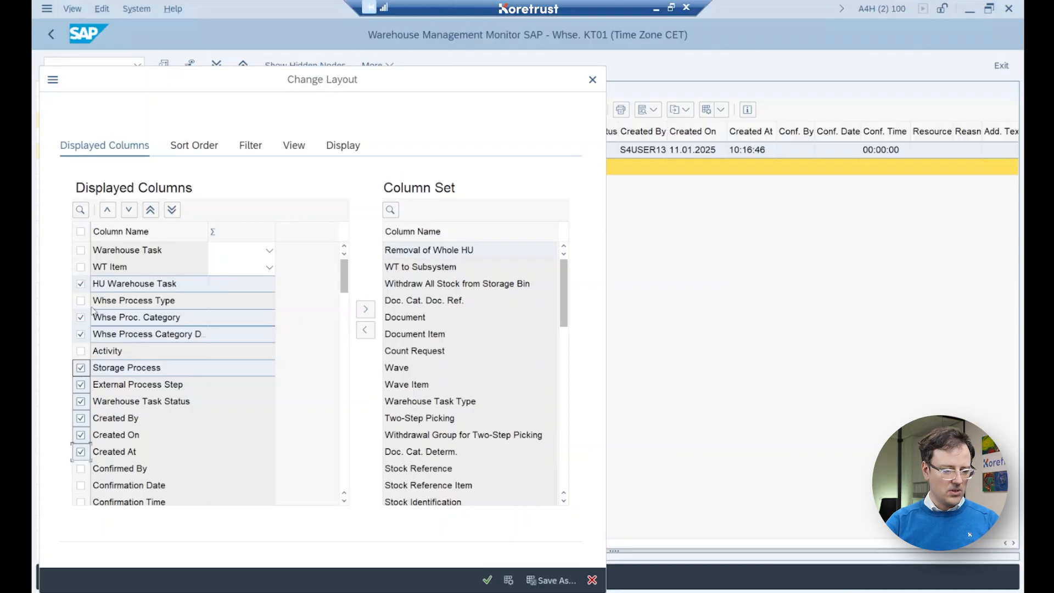
{"action": "left_click", "coordinate": [368, 308]}
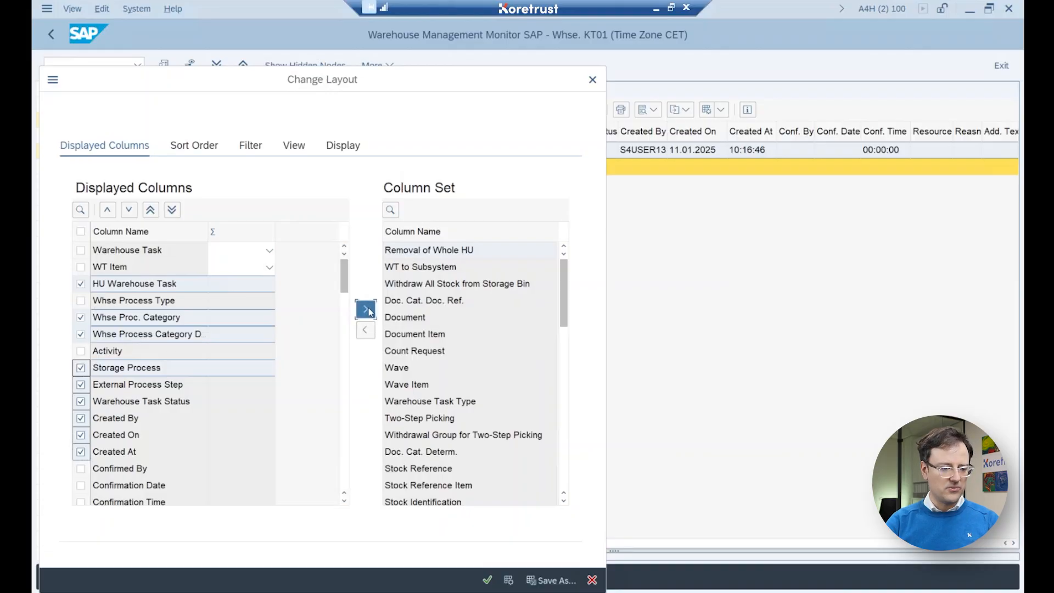
Remove the whole range of columns from Confirmed By through Target Stock ID from the displayed columns
{"action": "left_click", "coordinate": [82, 319]}
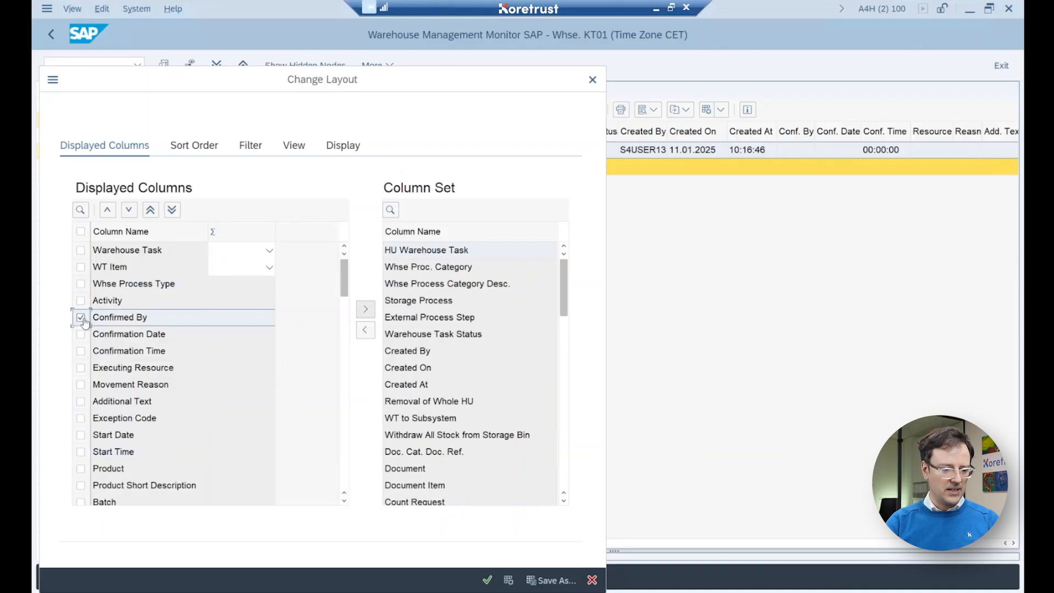
{"action": "left_click", "coordinate": [345, 329]}
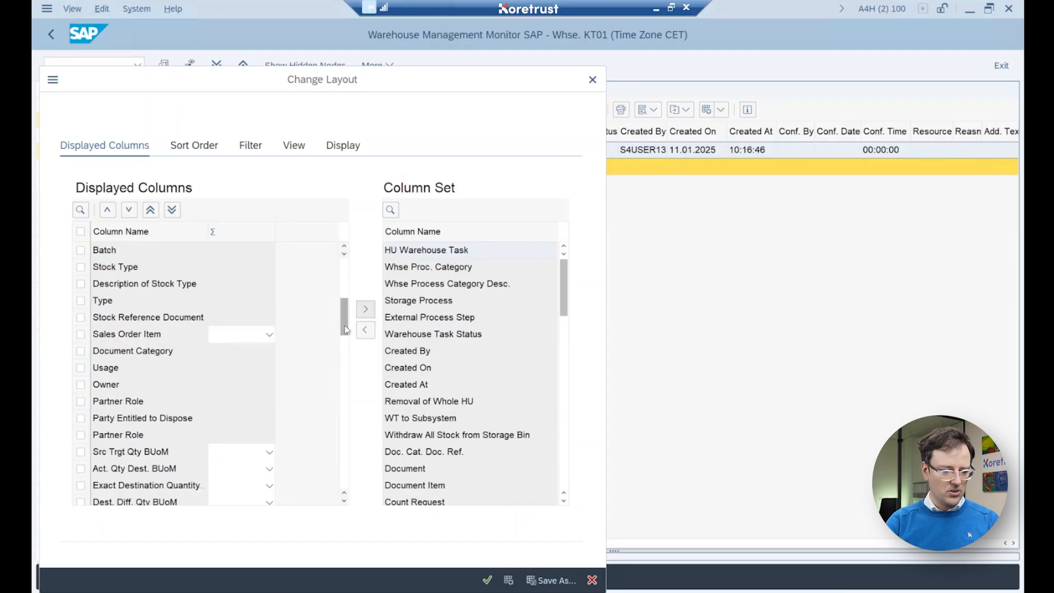
{"action": "left_click", "coordinate": [344, 362]}
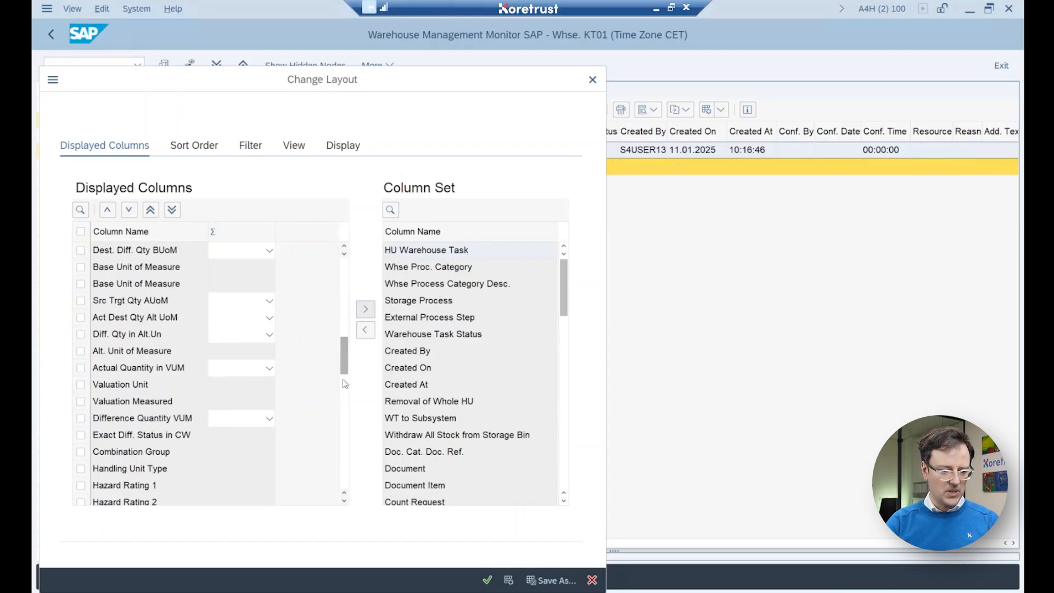
{"action": "left_click", "coordinate": [343, 377]}
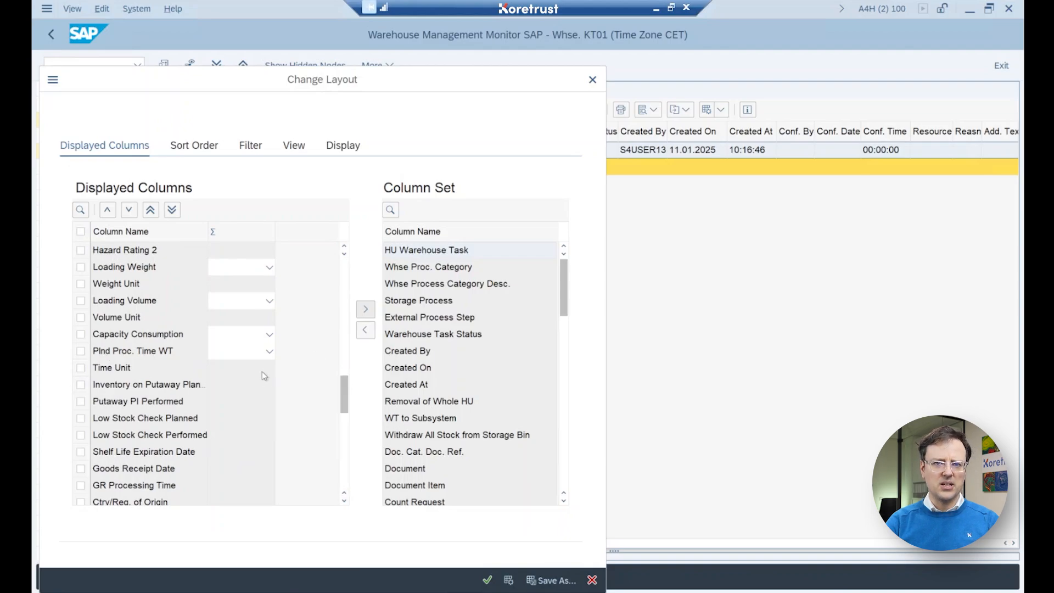
{"action": "left_click", "coordinate": [341, 435]}
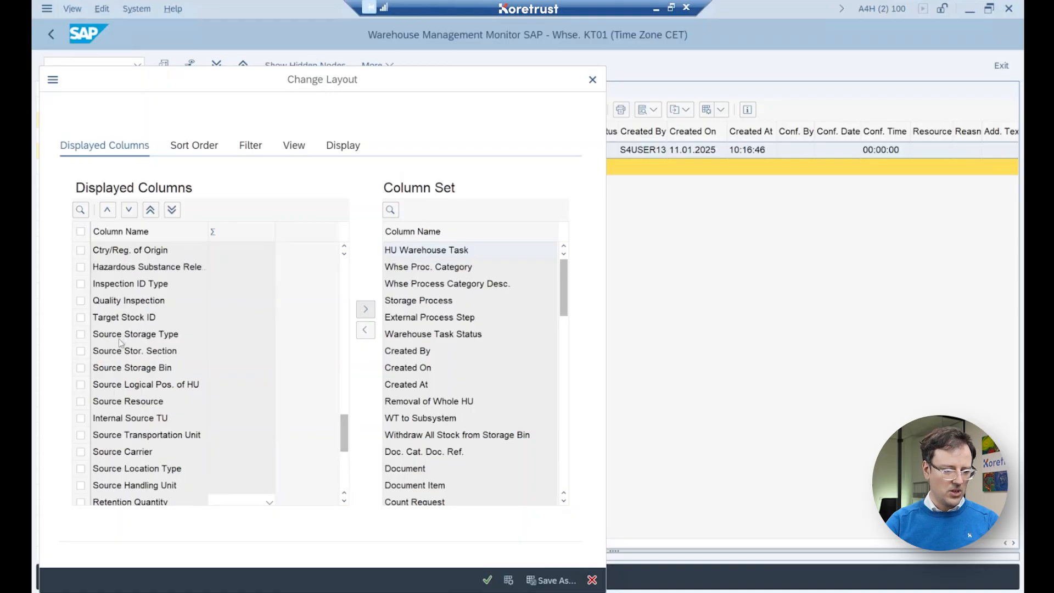
{"action": "left_click", "coordinate": [80, 317]}
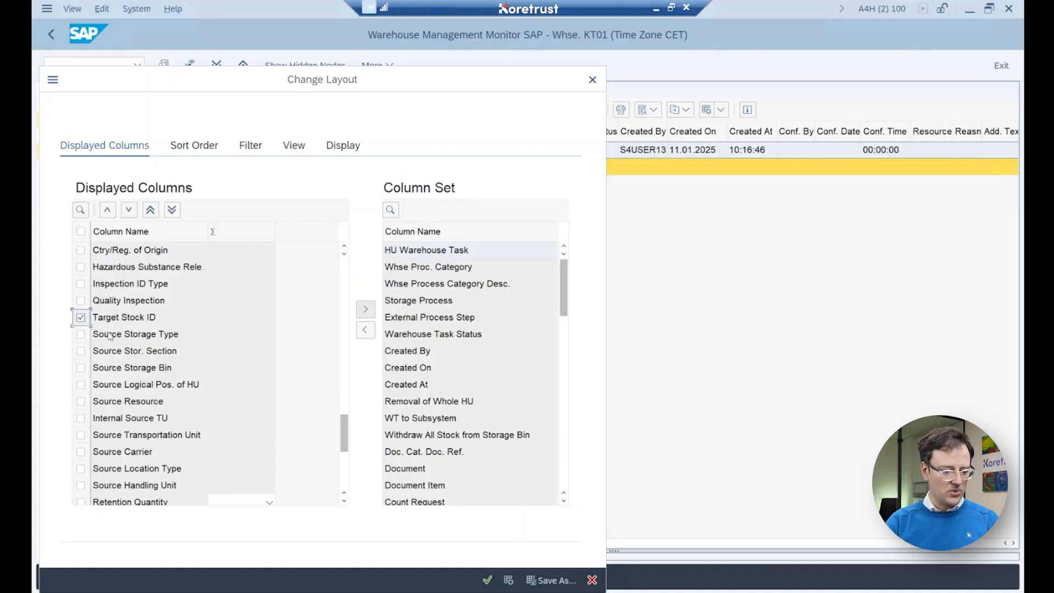
{"action": "left_click", "coordinate": [81, 250], "text": "shift"}
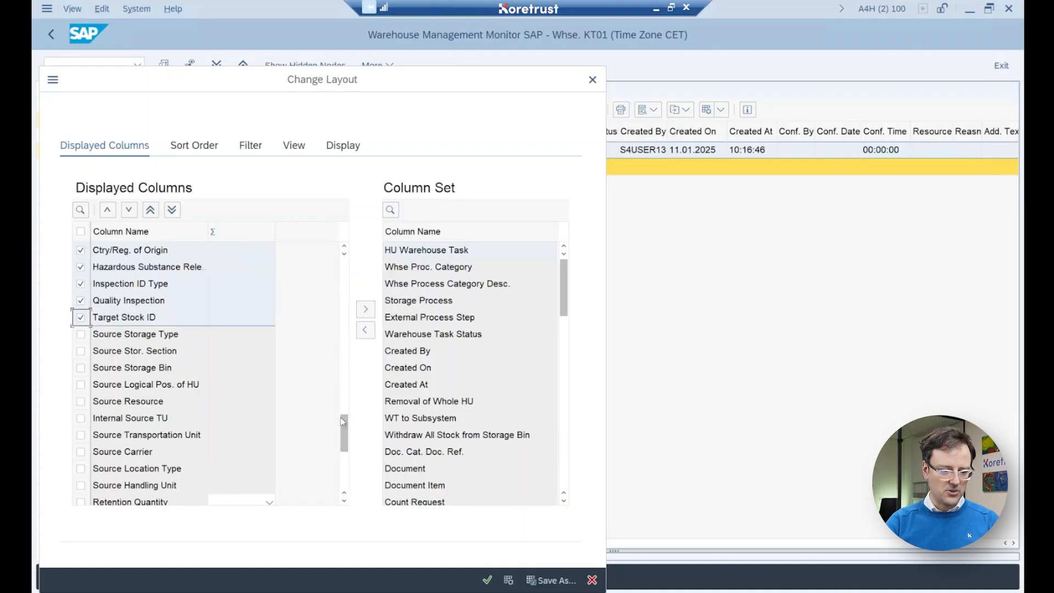
{"action": "left_click_drag", "start_coordinate": [343, 420], "coordinate": [344, 277]}
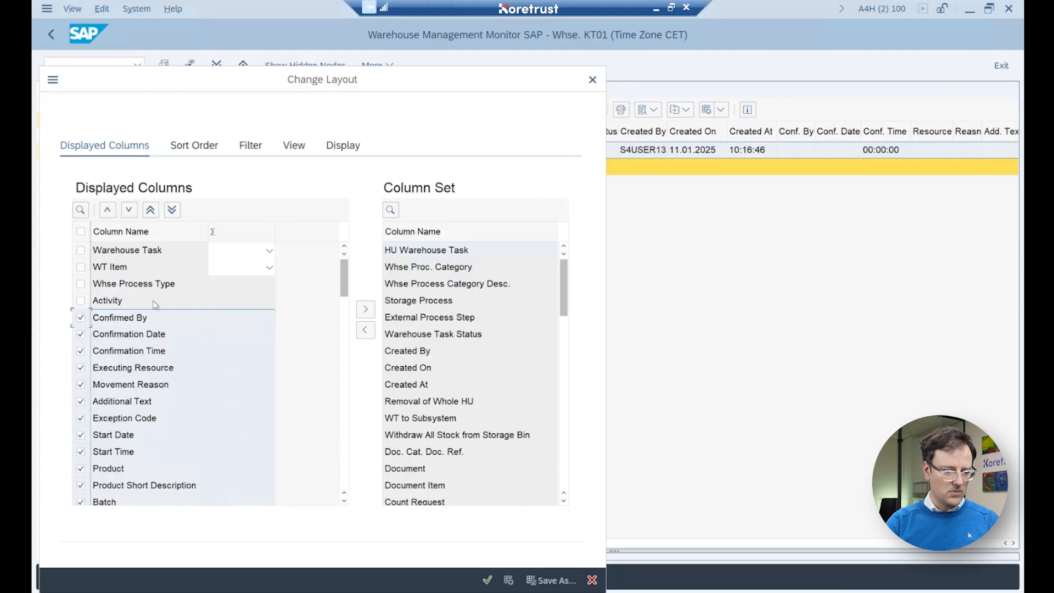
{"action": "left_click", "coordinate": [365, 309]}
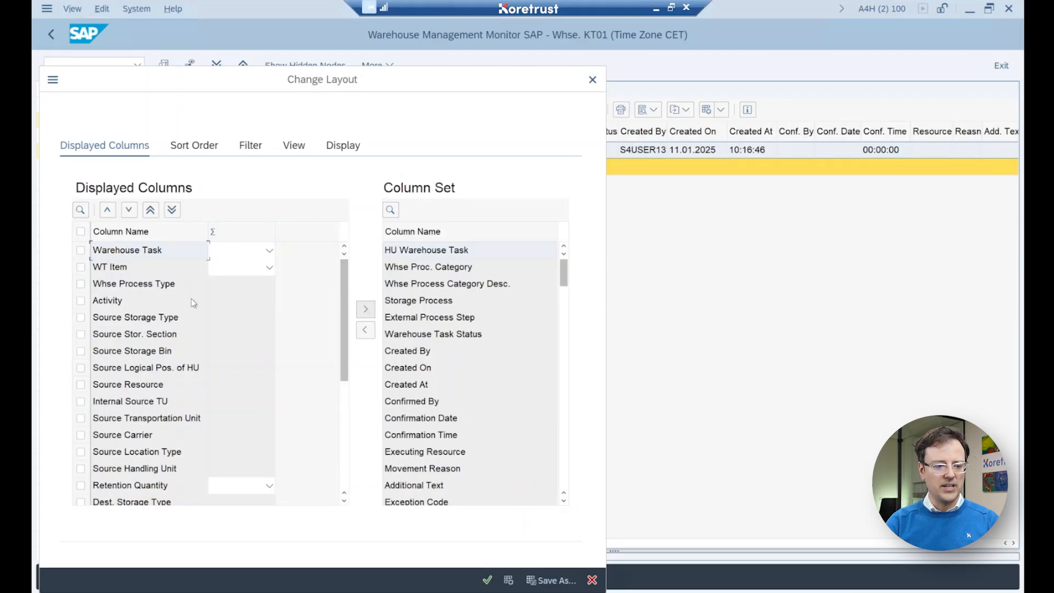
Remove Source Stor. Section and the columns from Source Logical Pos. of HU through Retention Quantity from the displayed columns
{"action": "left_click", "coordinate": [80, 335]}
{"action": "left_click", "coordinate": [365, 309]}
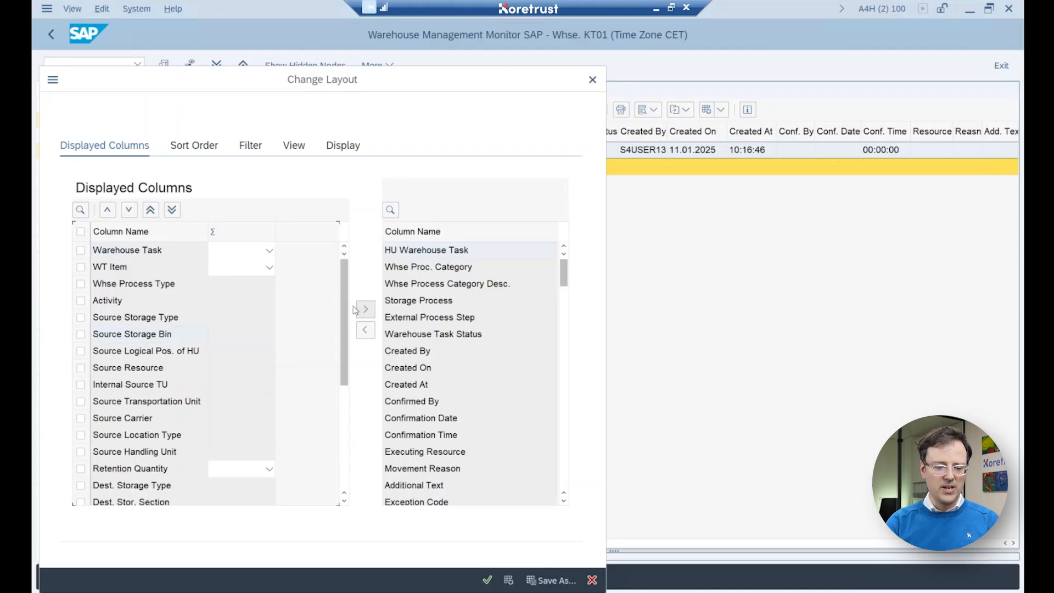
{"action": "left_click", "coordinate": [81, 351]}
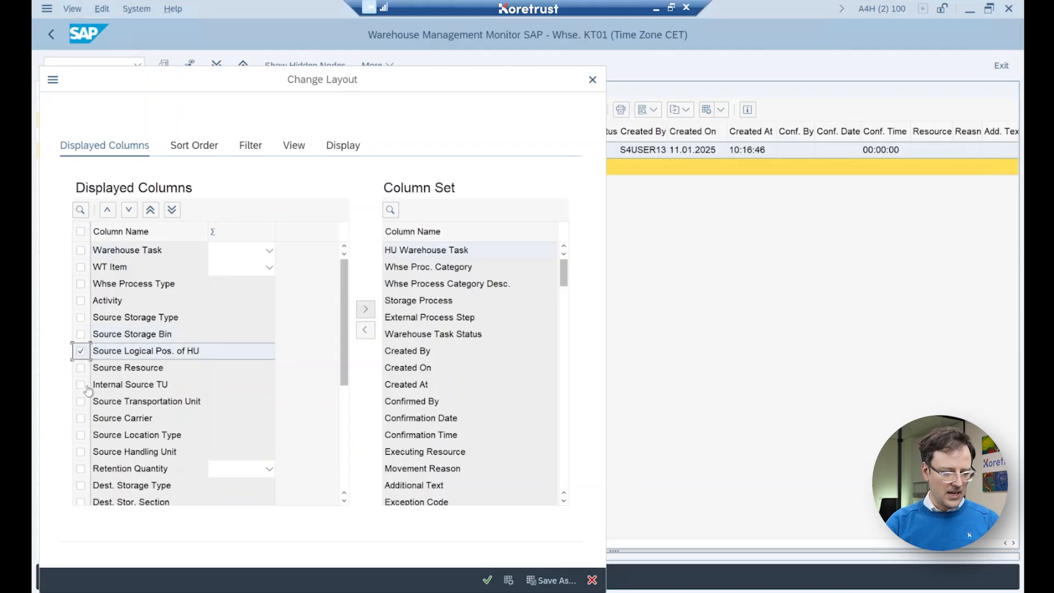
{"action": "left_click", "coordinate": [82, 468], "text": "shift"}
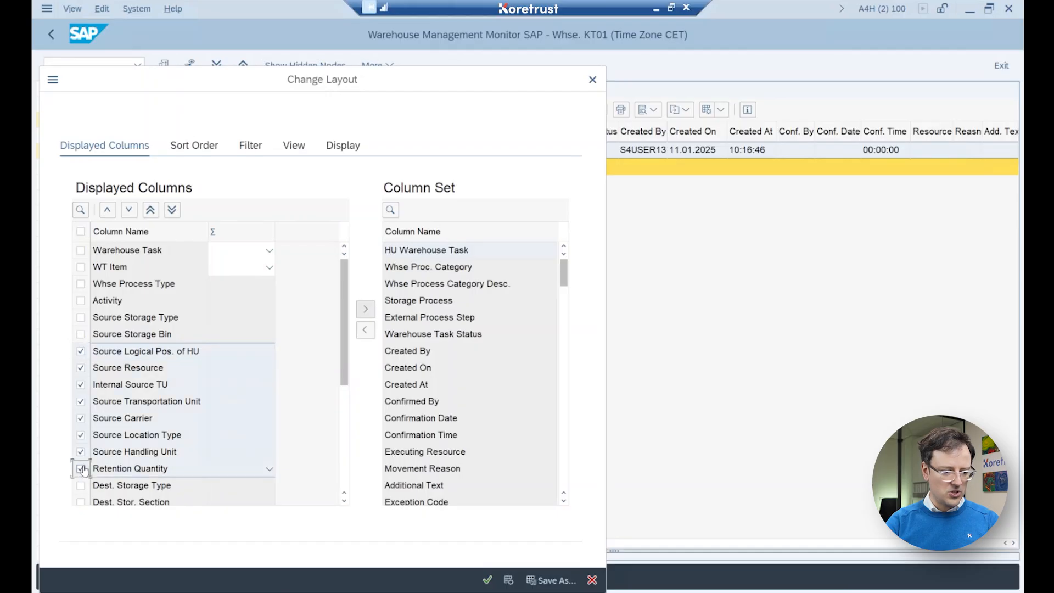
{"action": "left_click", "coordinate": [365, 309]}
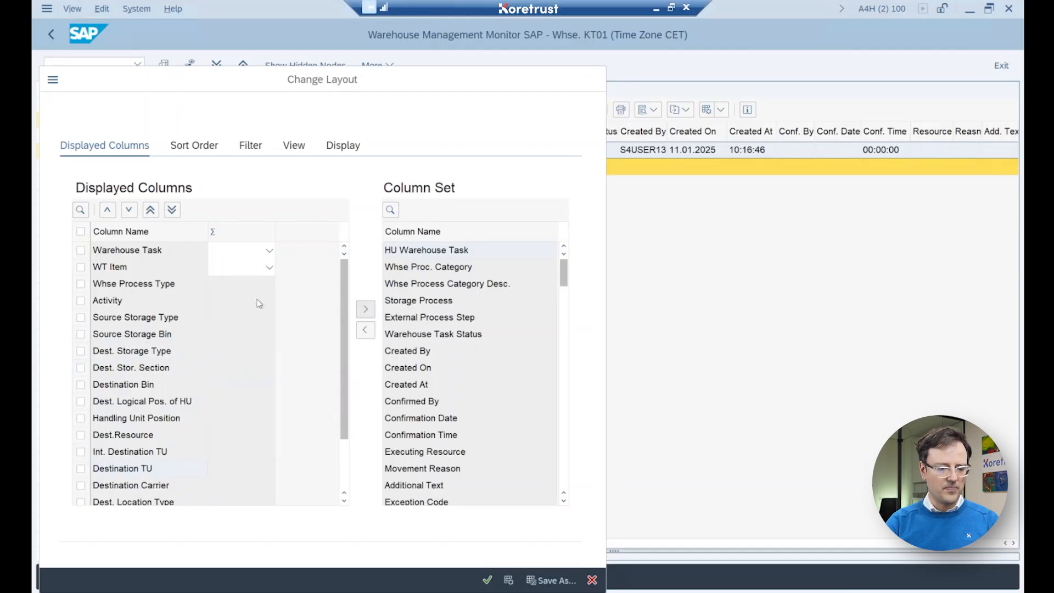
Remove Dest. Stor. Section and the columns from Dest. Logical Pos. of HU through Counter, and apply the changed layout
{"action": "left_click", "coordinate": [80, 368]}
{"action": "left_click", "coordinate": [365, 309]}
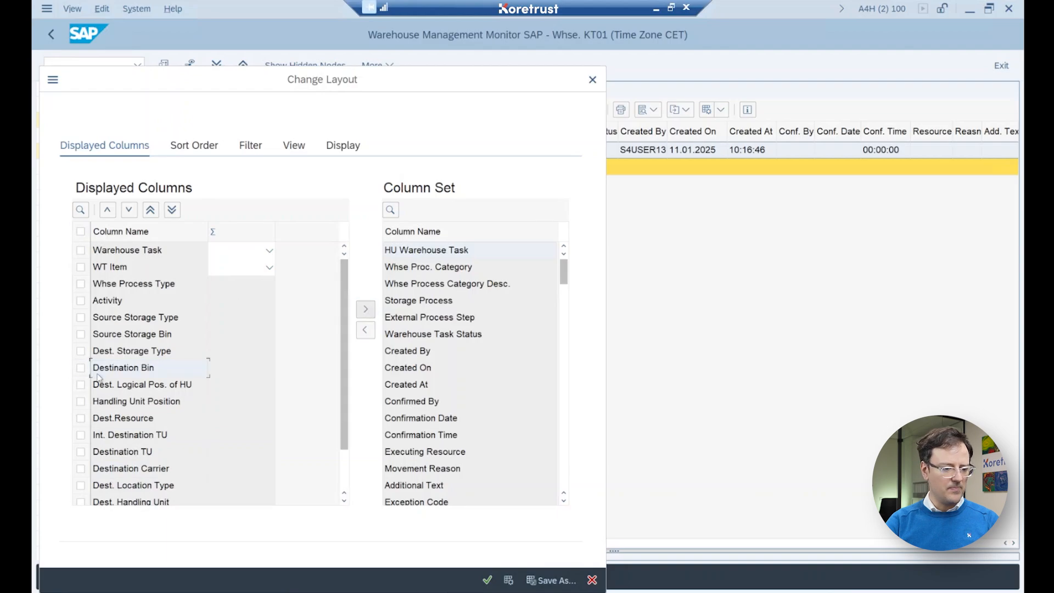
{"action": "left_click", "coordinate": [80, 385]}
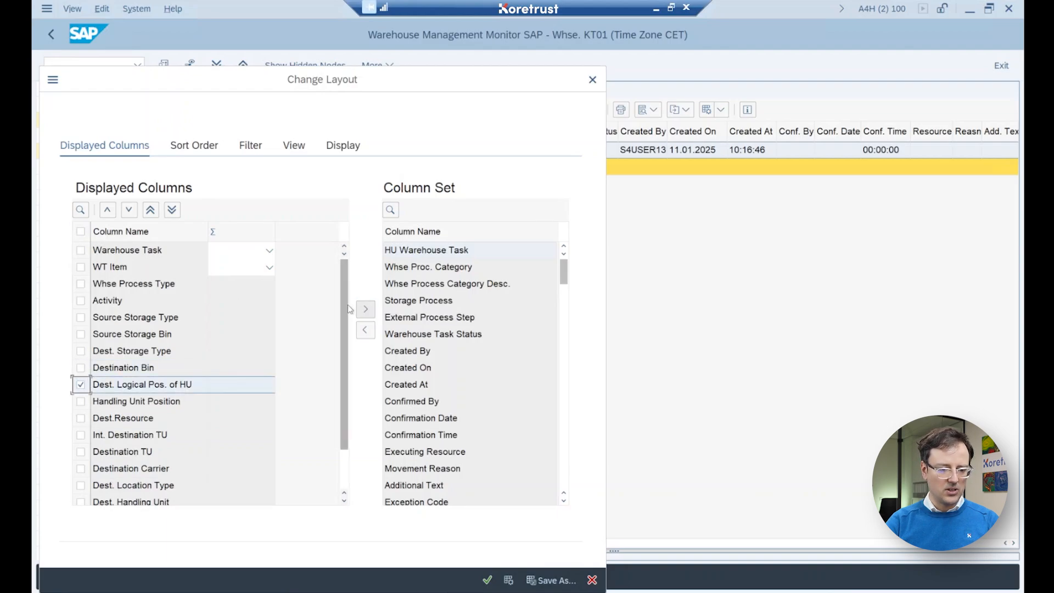
{"action": "scroll", "coordinate": [343, 396], "scroll_direction": "down", "scroll_amount": 1}
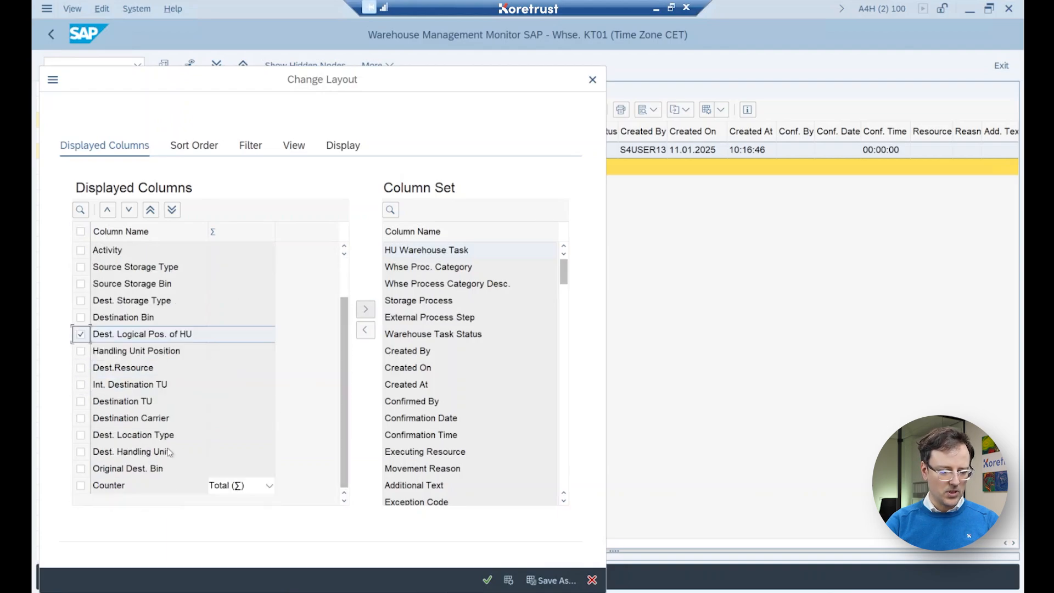
{"action": "left_click", "coordinate": [80, 485], "text": "shift"}
{"action": "left_click", "coordinate": [365, 309]}
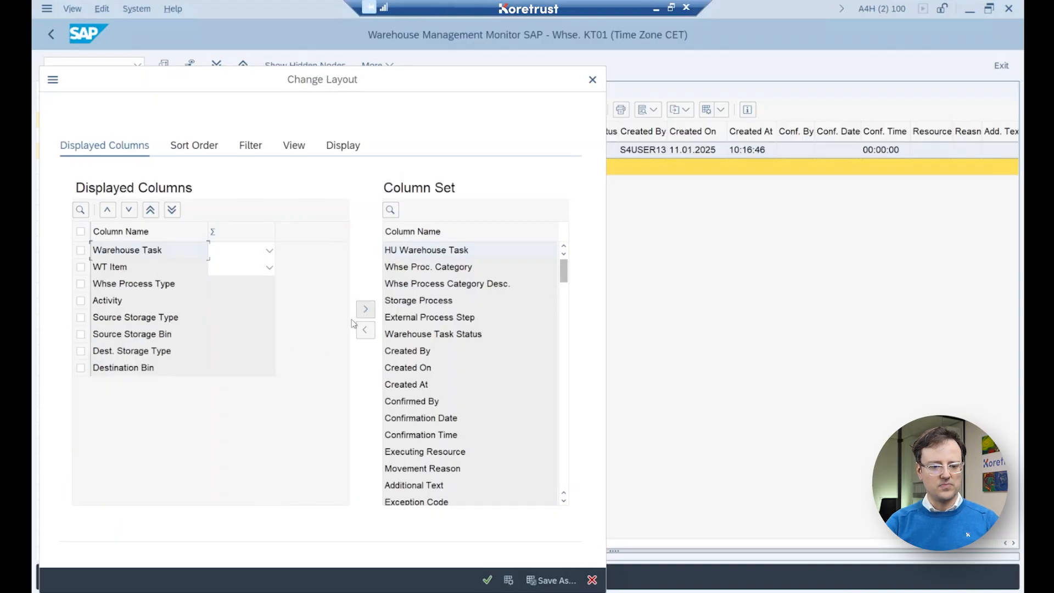
{"action": "left_click", "coordinate": [488, 581]}
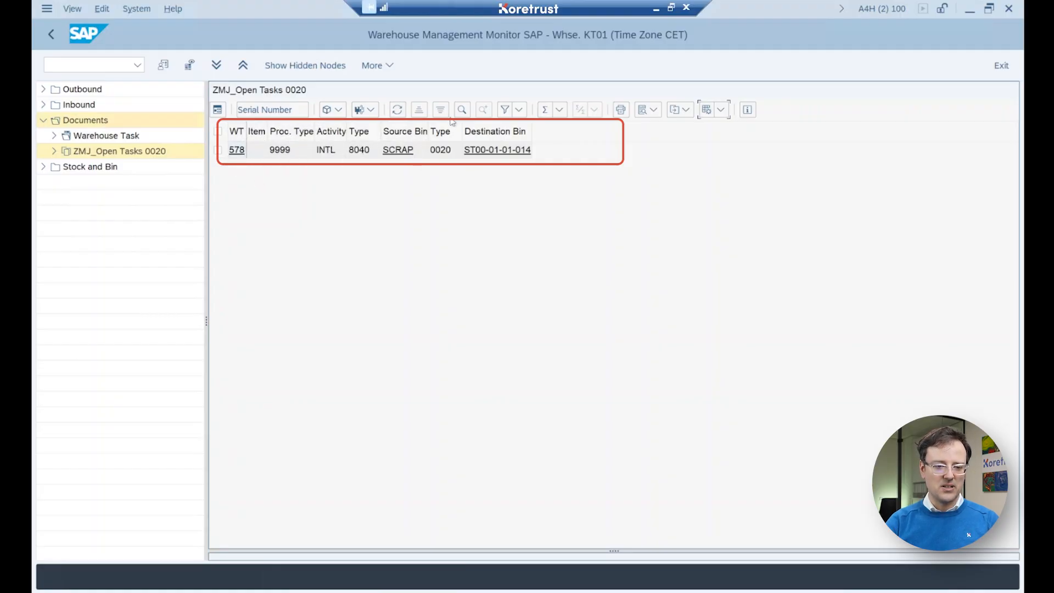
Widen the source and destination storage type columns and save the layout as user-specific, with layout ID and name MJ Open Task
{"action": "left_click_drag", "start_coordinate": [461, 131], "coordinate": [502, 131]}
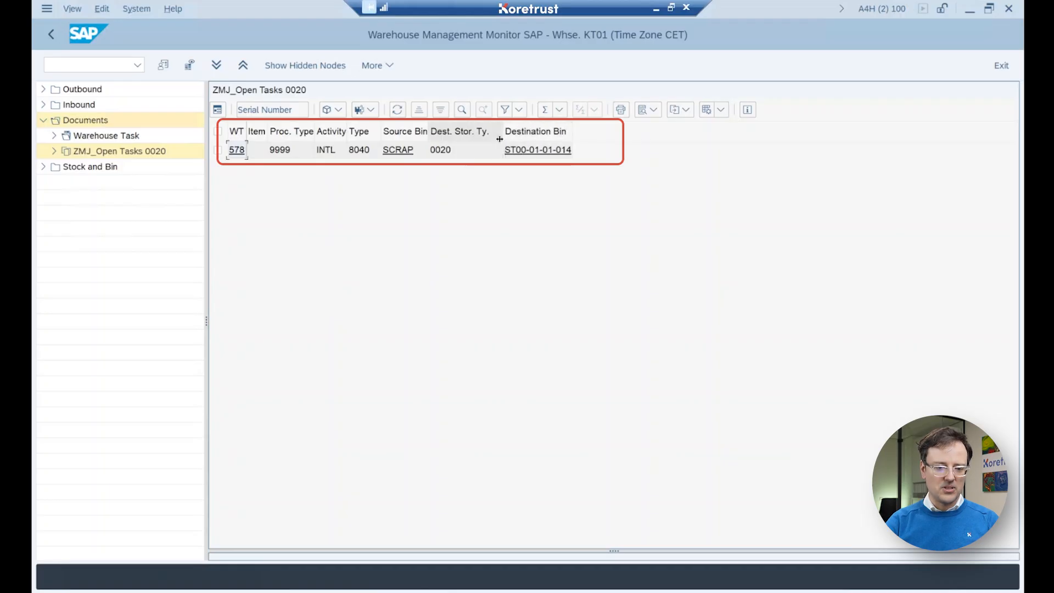
{"action": "left_click_drag", "start_coordinate": [381, 131], "coordinate": [430, 132]}
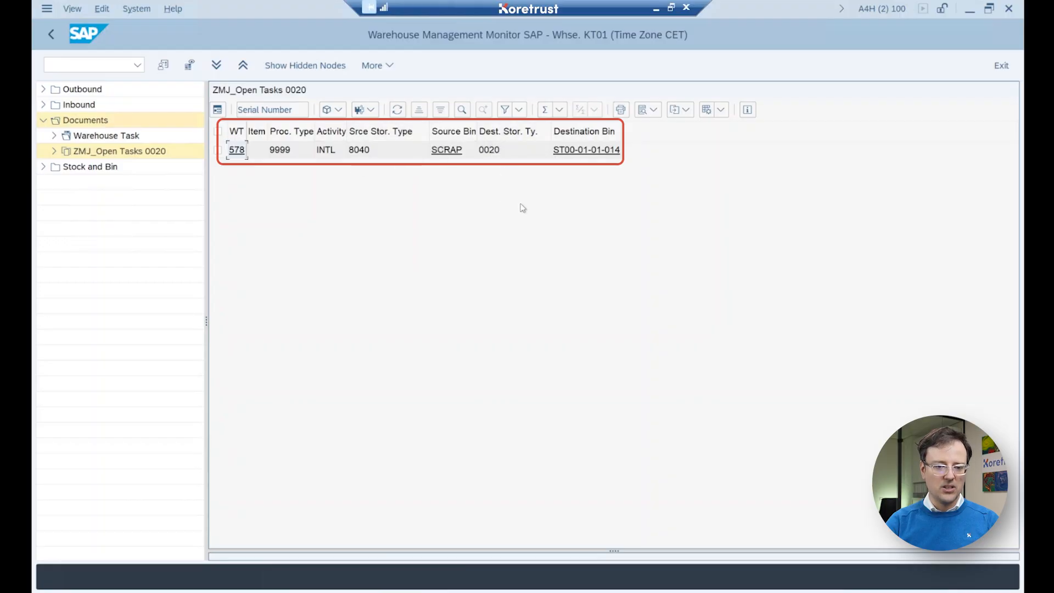
{"action": "left_click", "coordinate": [721, 109]}
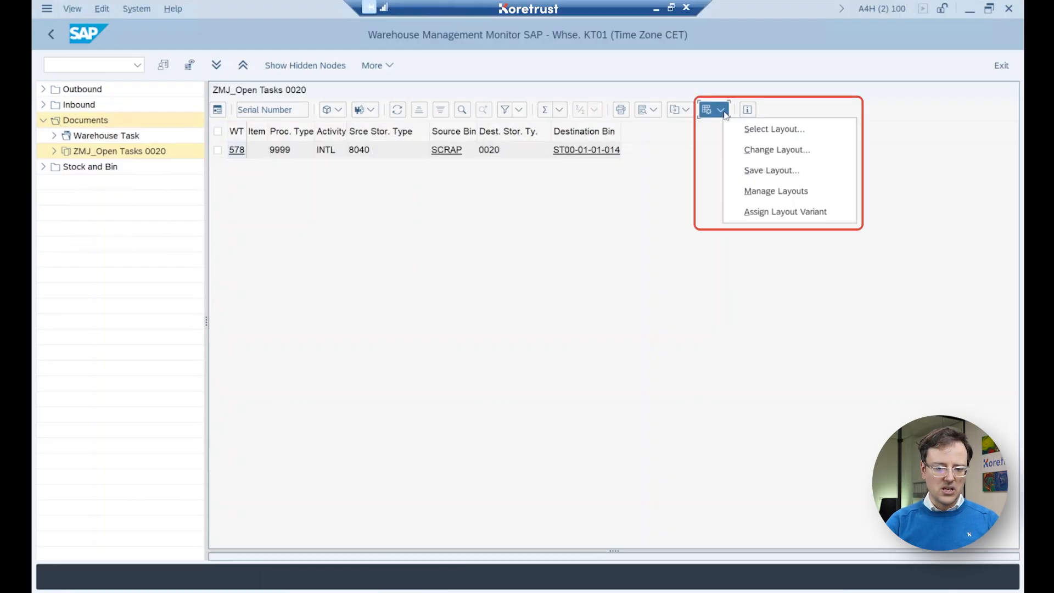
{"action": "left_click", "coordinate": [770, 170]}
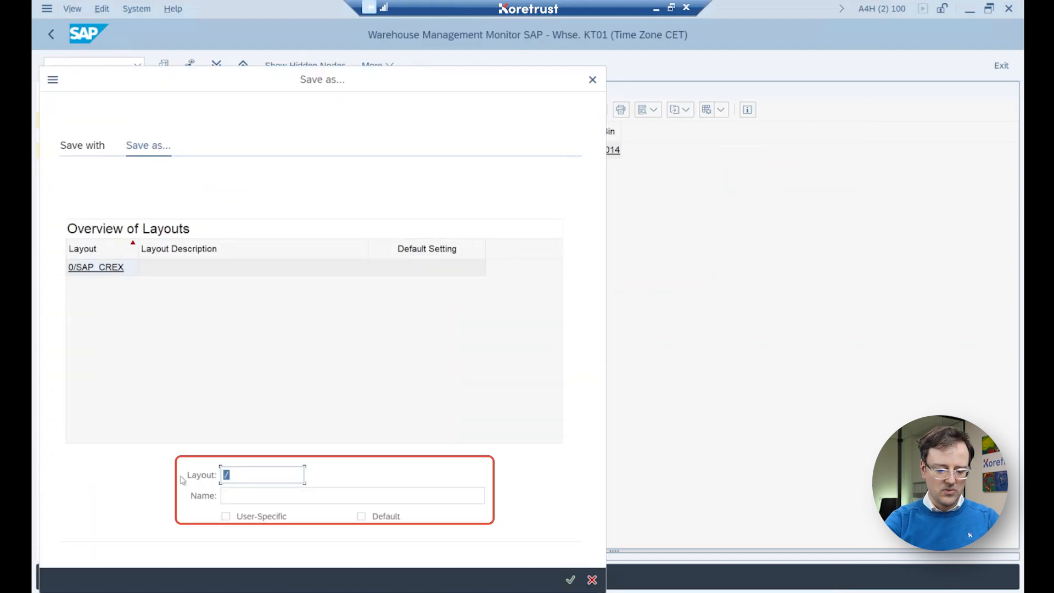
{"action": "type", "text": "MJ Open "}
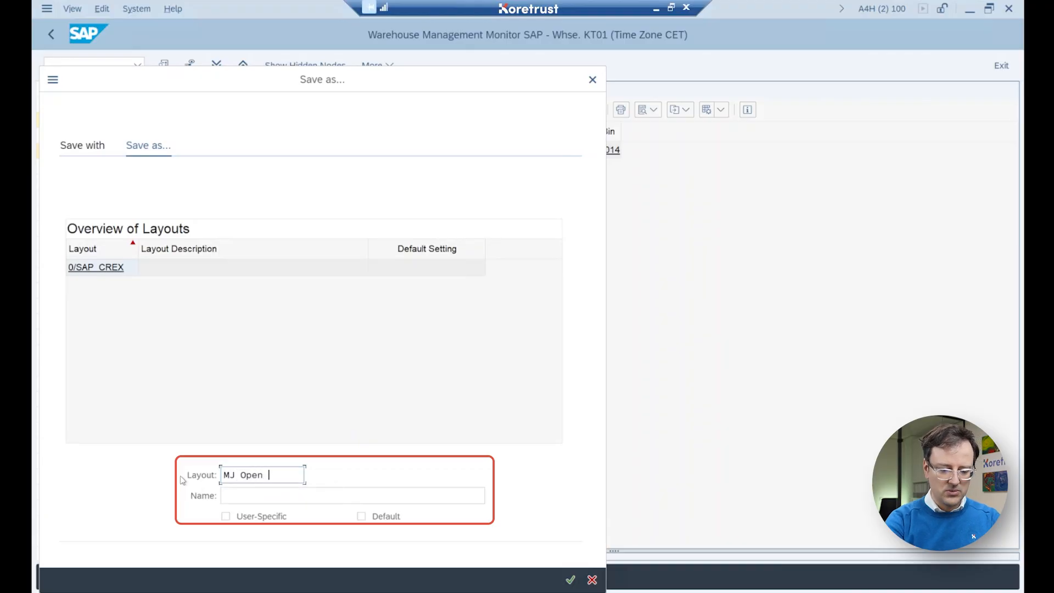
{"action": "type", "text": "Task"}
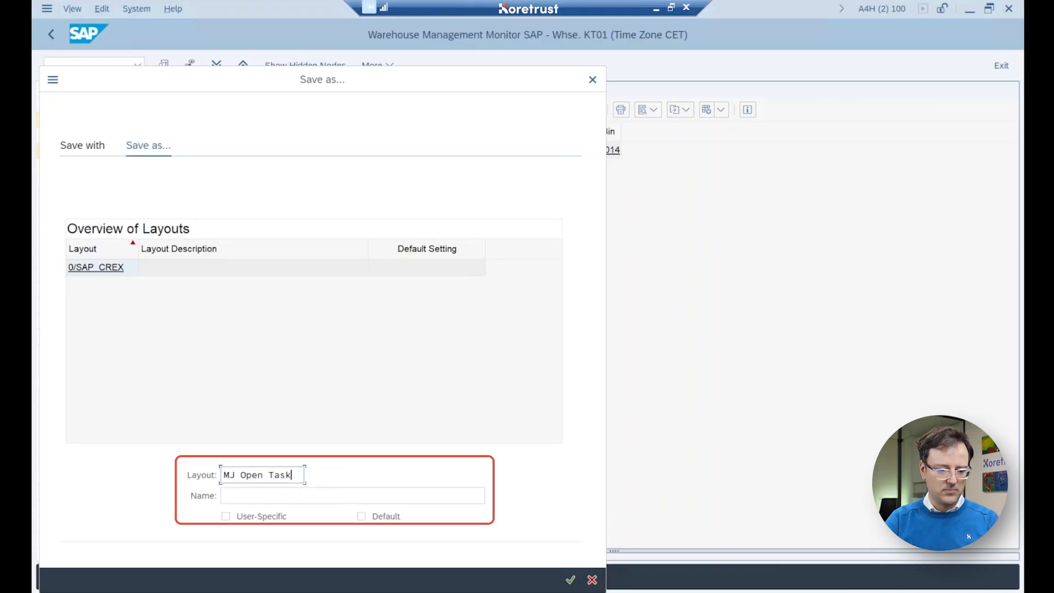
{"action": "key", "text": "ctrl+a"}
{"action": "key", "text": "ctrl+c"}
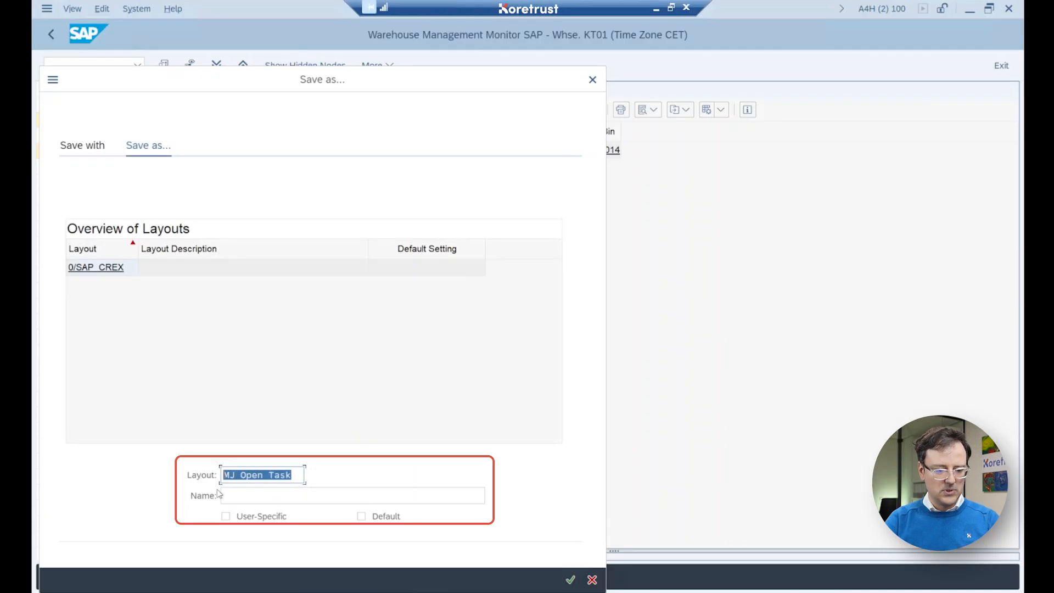
{"action": "key", "text": "Tab"}
{"action": "key", "text": "ctrl+v"}
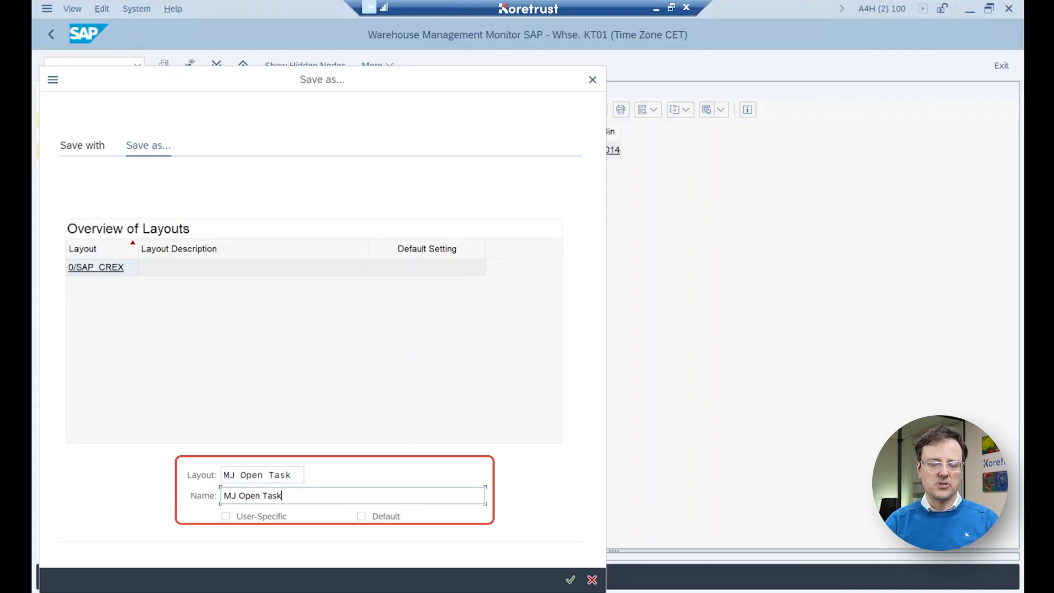
{"action": "left_click", "coordinate": [225, 516]}
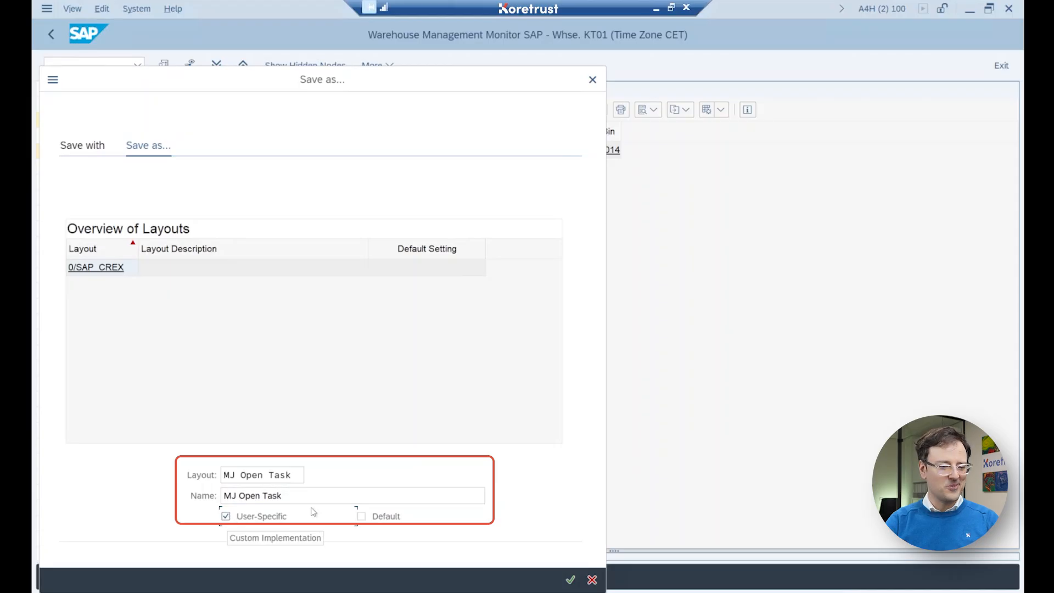
{"action": "left_click", "coordinate": [571, 580]}
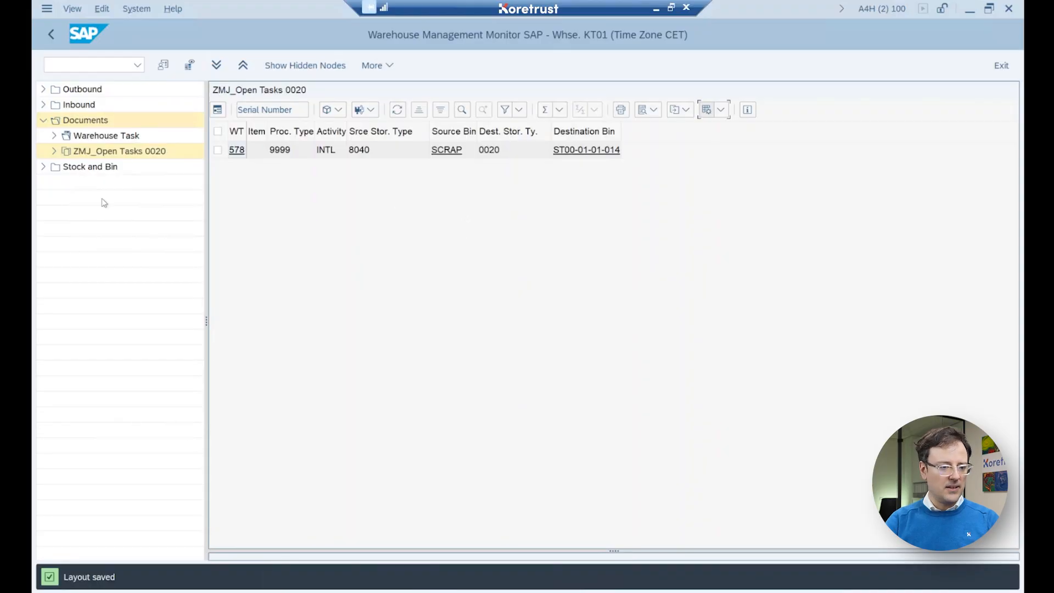
Assign the layout variant MJ OPEN TASK to the ZMJ_Open Tasks 0020 node
{"action": "right_click", "coordinate": [104, 156]}
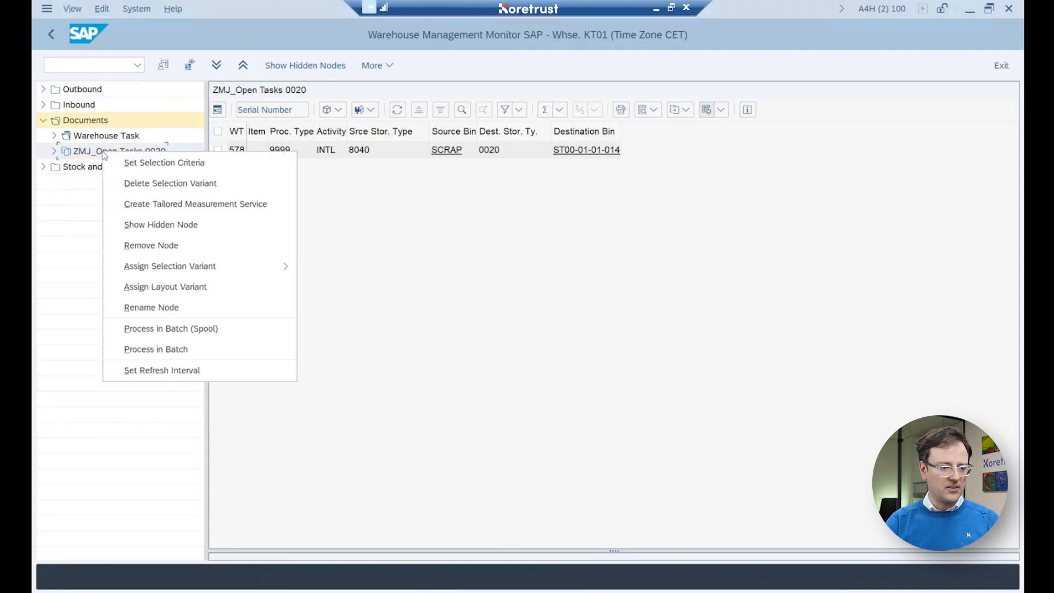
{"action": "left_click", "coordinate": [171, 287]}
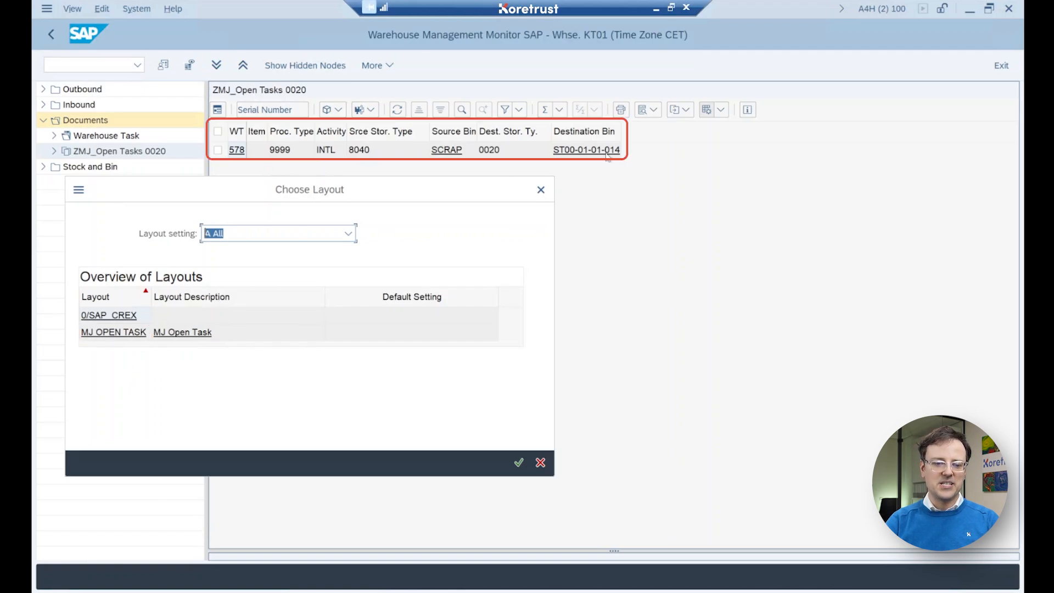
{"action": "left_click", "coordinate": [105, 335]}
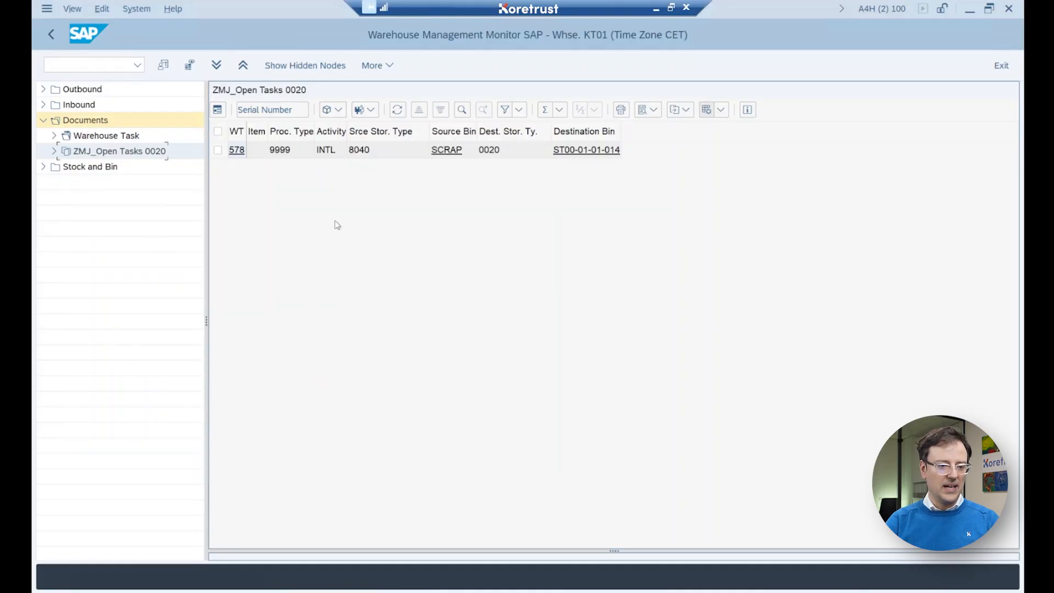
Query the Warehouse Task node with no storage type and canceled, on-hold and confirmed tasks included, and display the ZMJ_Open Tasks 0020 node for comparison
{"action": "double_click", "coordinate": [102, 140]}
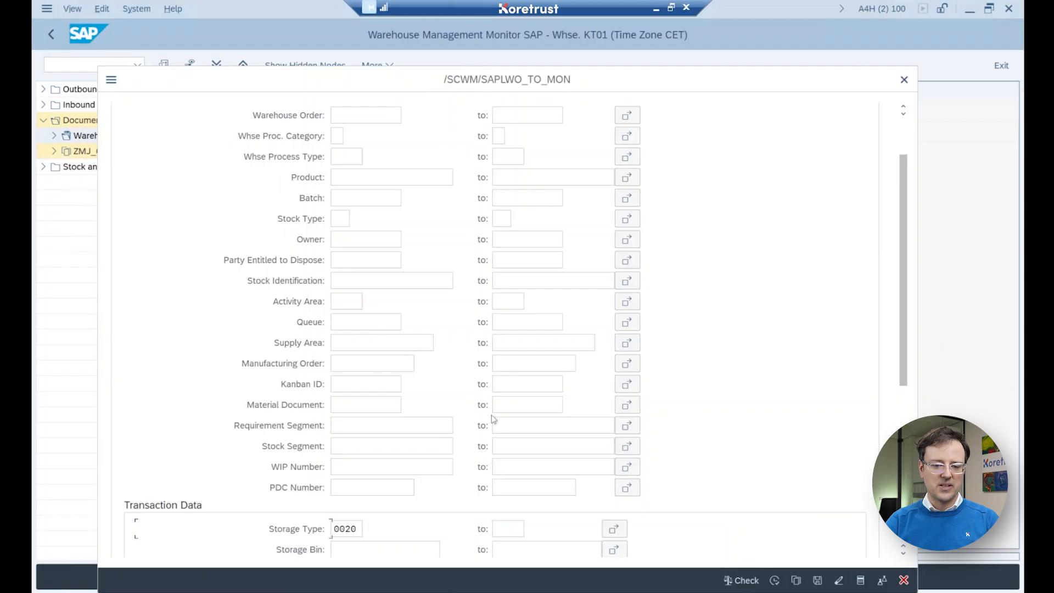
{"action": "key", "text": "shift+Home"}
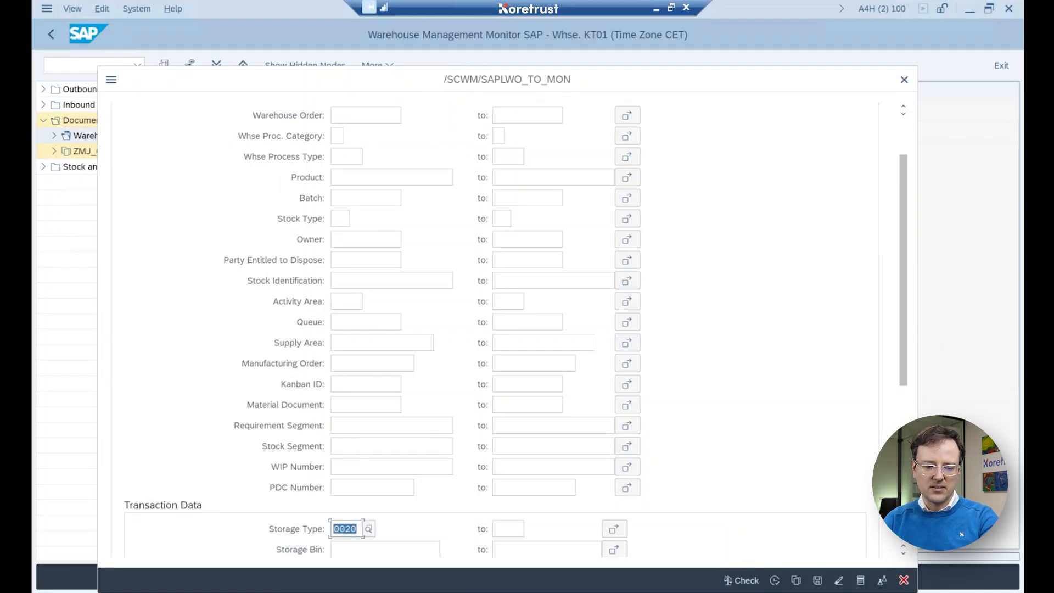
{"action": "key", "text": "BackSpace"}
{"action": "scroll", "coordinate": [894, 144], "scroll_direction": "up", "scroll_amount": 3}
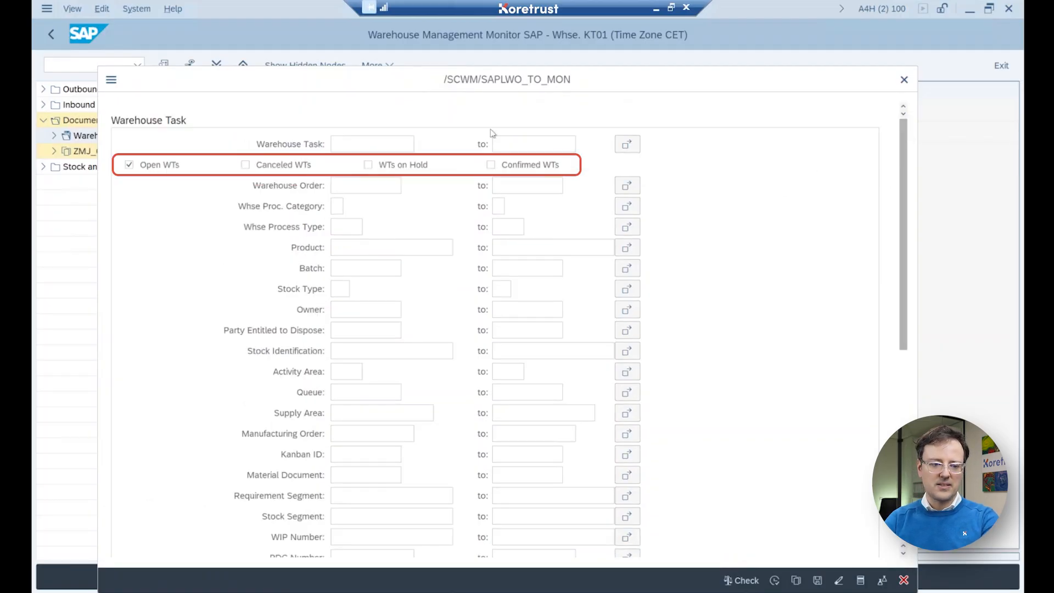
{"action": "left_click", "coordinate": [277, 166]}
{"action": "left_click", "coordinate": [409, 164]}
{"action": "left_click", "coordinate": [509, 165]}
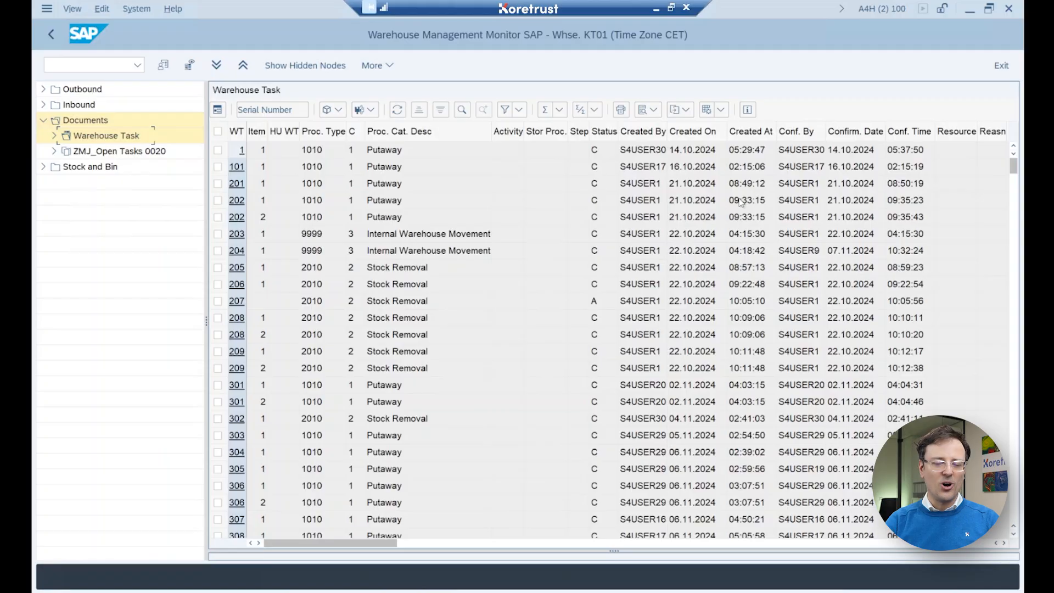
{"action": "left_click", "coordinate": [95, 155]}
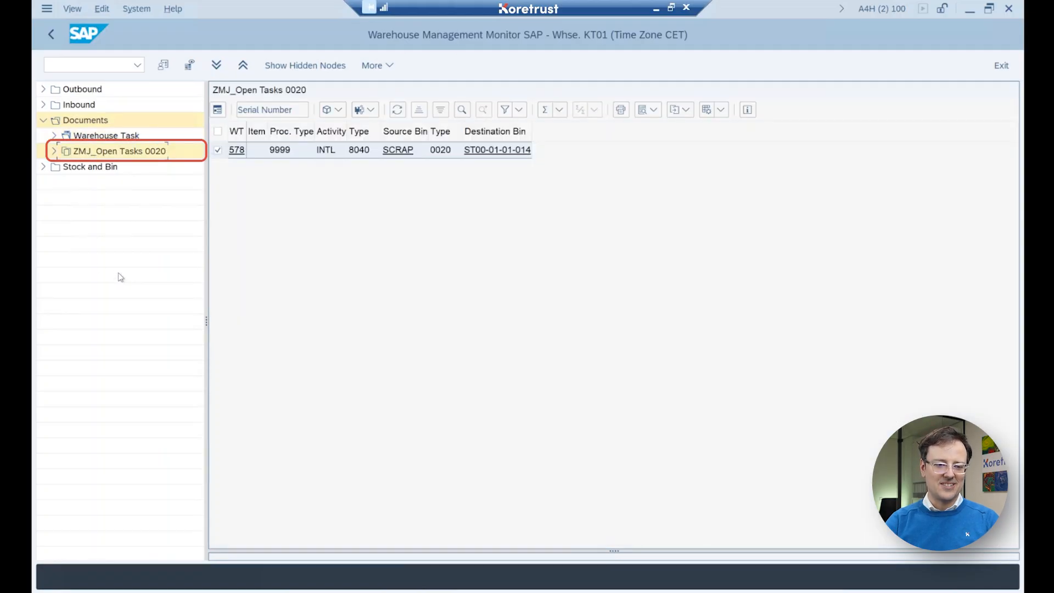